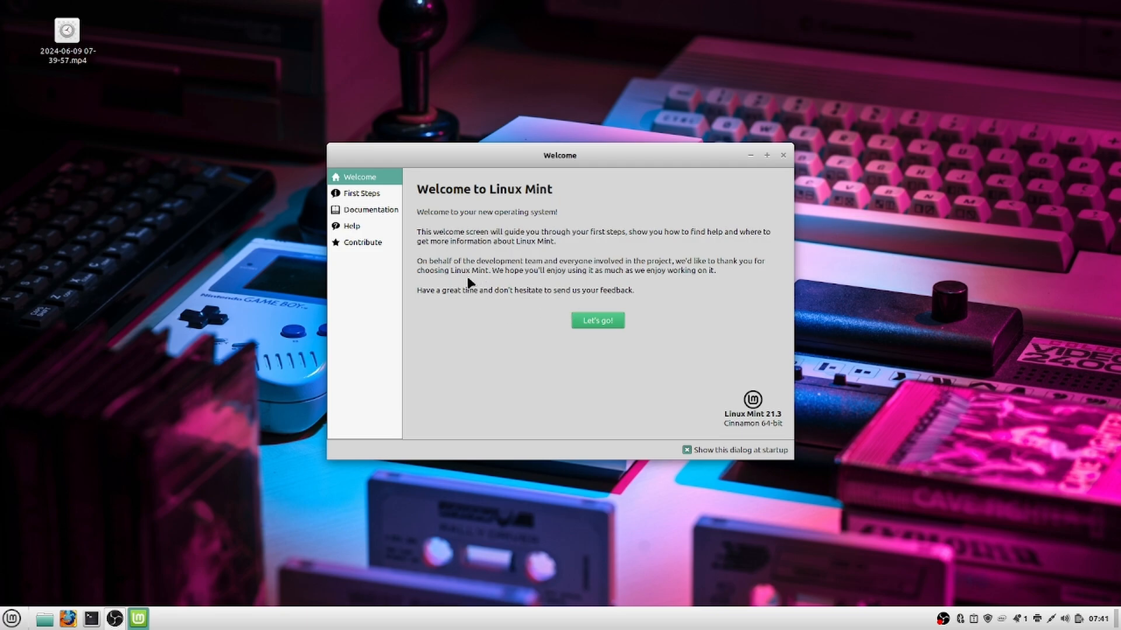
# Go to First Steps, launch Desktop Colors, and expand the Style list in Themes.
pyautogui.click(597, 320)
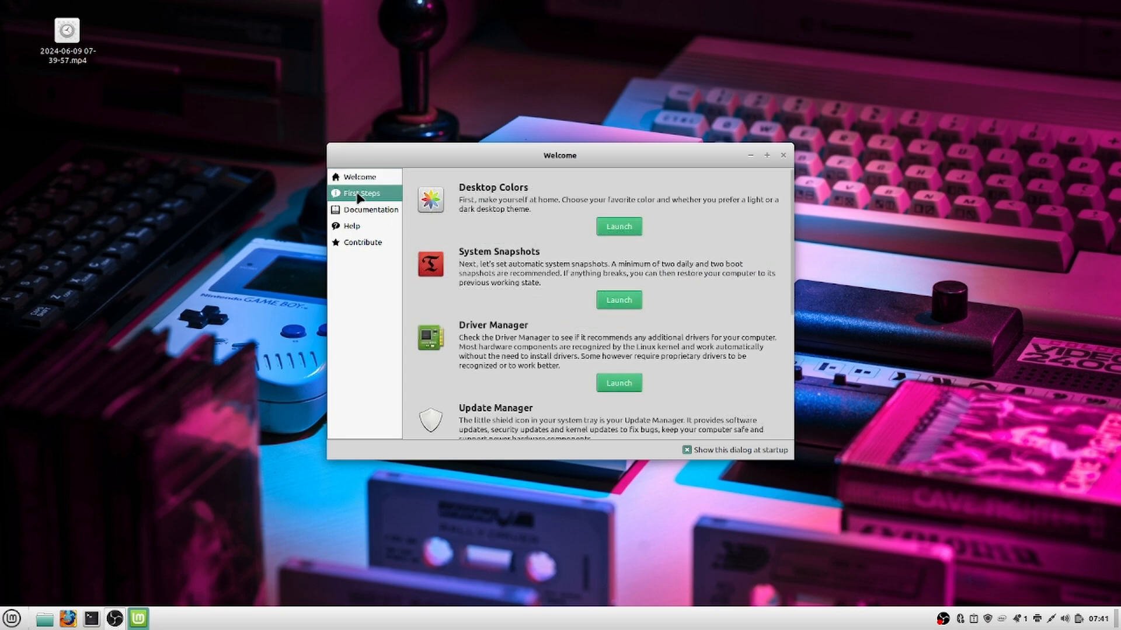
pyautogui.click(624, 230)
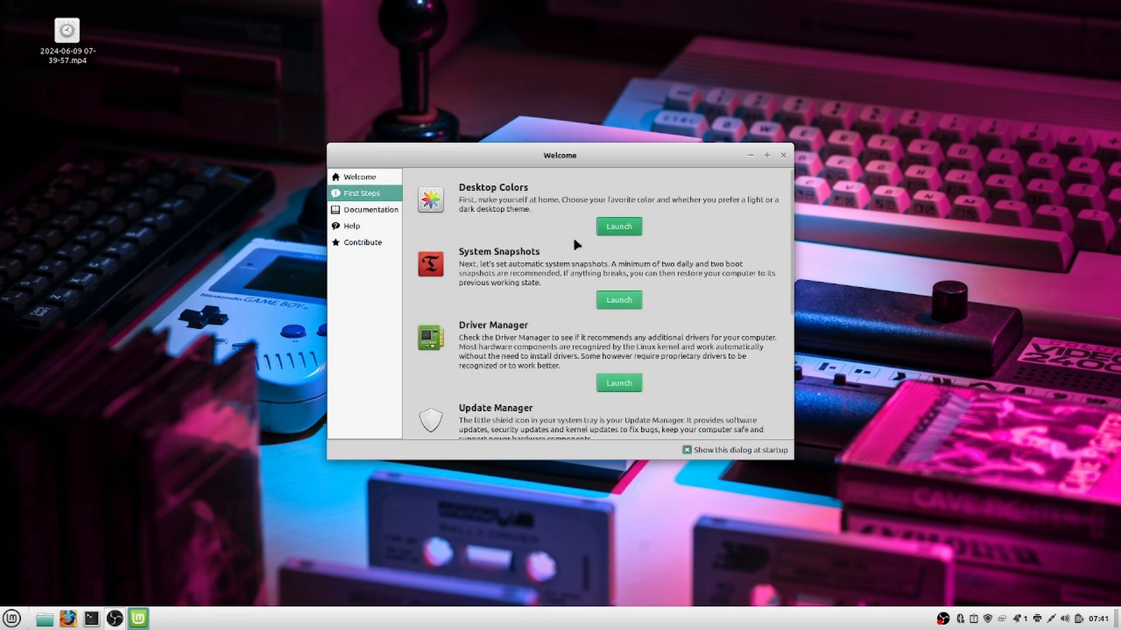
pyautogui.click(457, 205)
# Try the Adwaita, HighContrast, Mint-L, Mint-X and Mint-Y styles, settling on Mint-L.
pyautogui.click(461, 158)
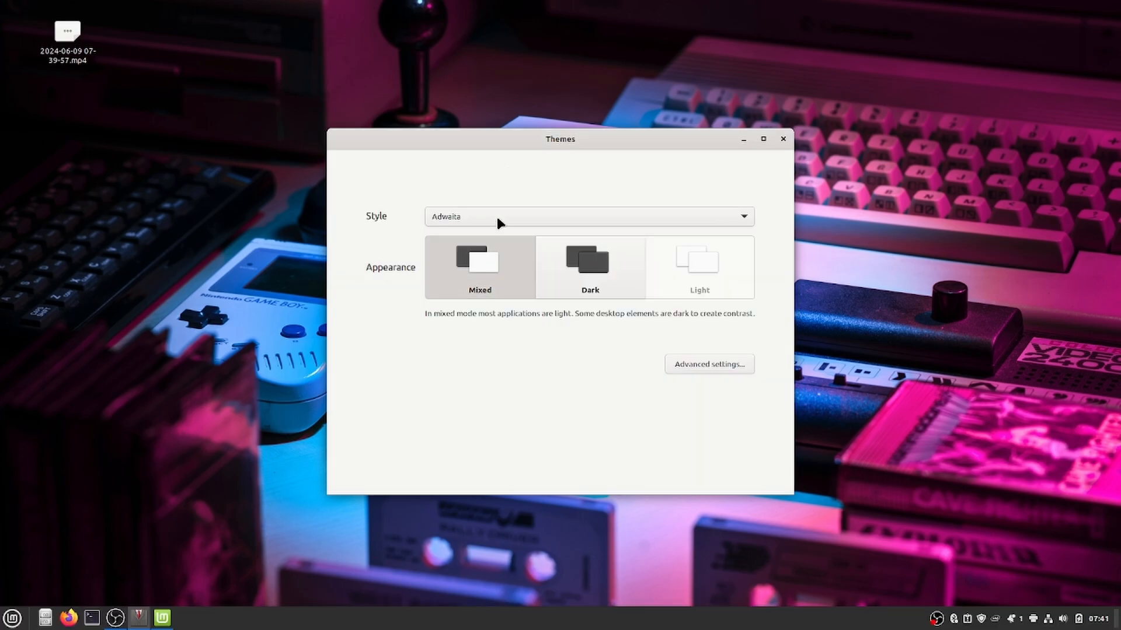
pyautogui.click(492, 212)
pyautogui.click(461, 233)
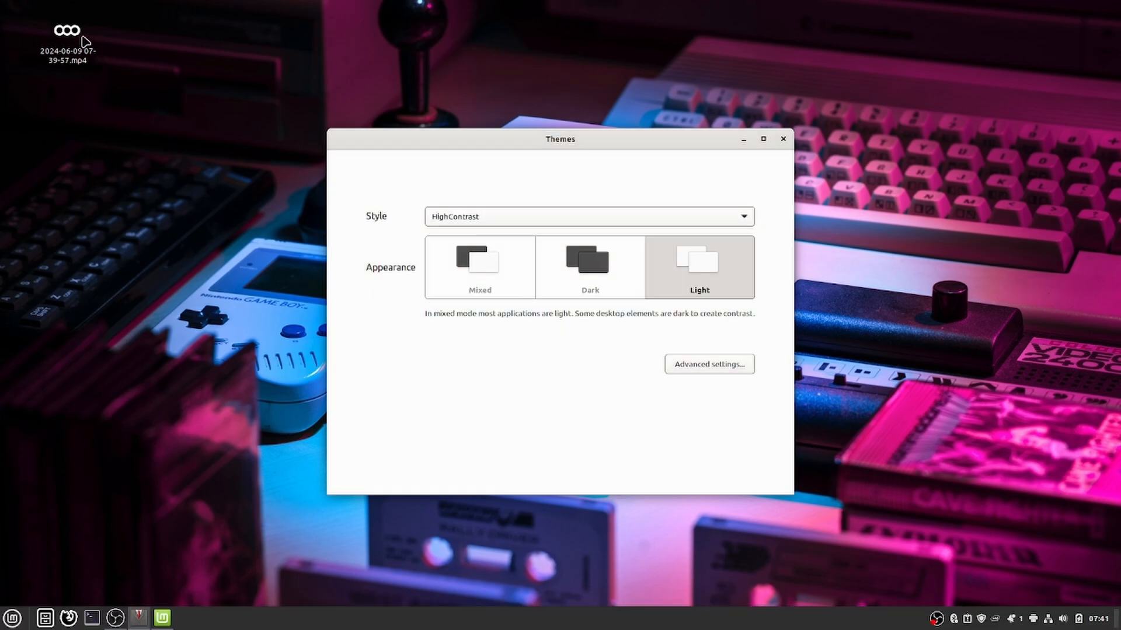
pyautogui.click(484, 208)
pyautogui.click(472, 234)
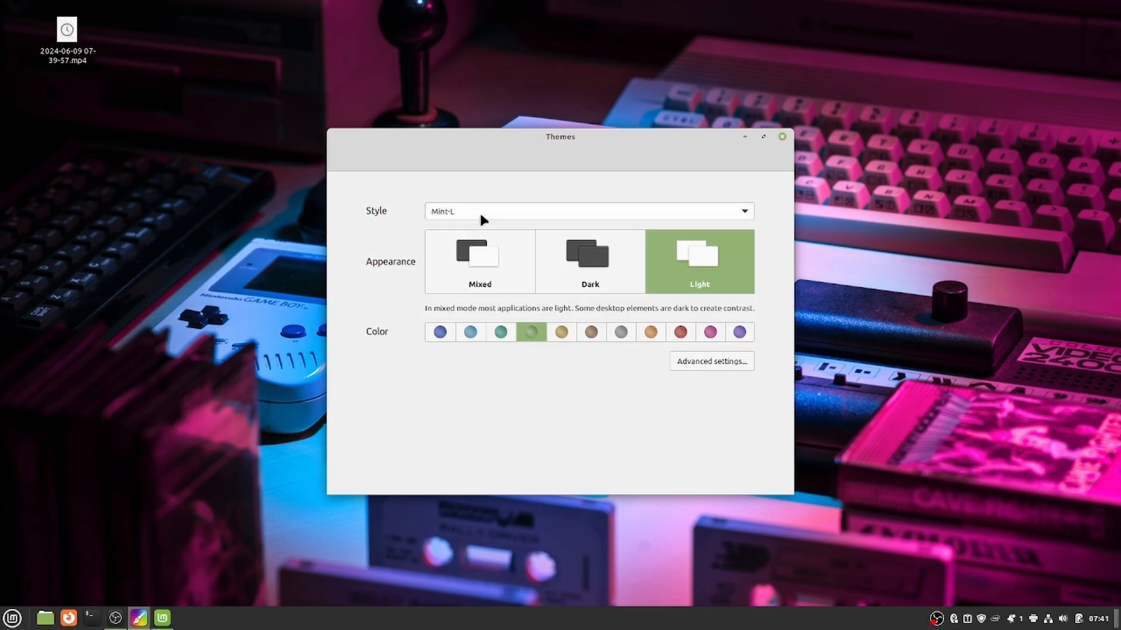
pyautogui.click(480, 215)
pyautogui.click(460, 227)
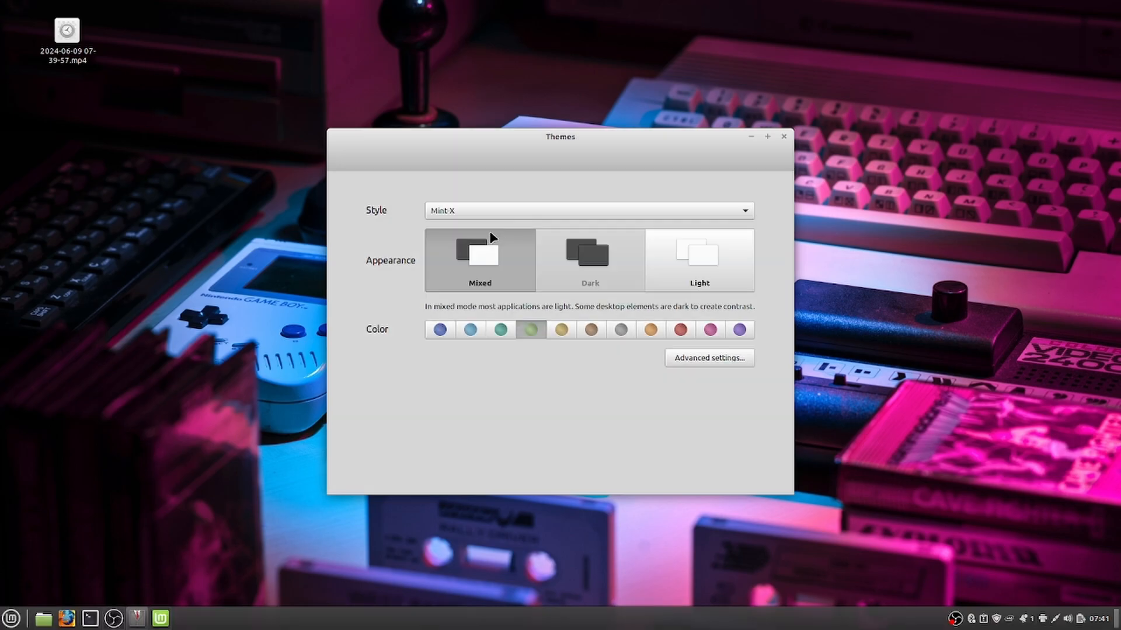
pyautogui.click(458, 209)
pyautogui.click(447, 223)
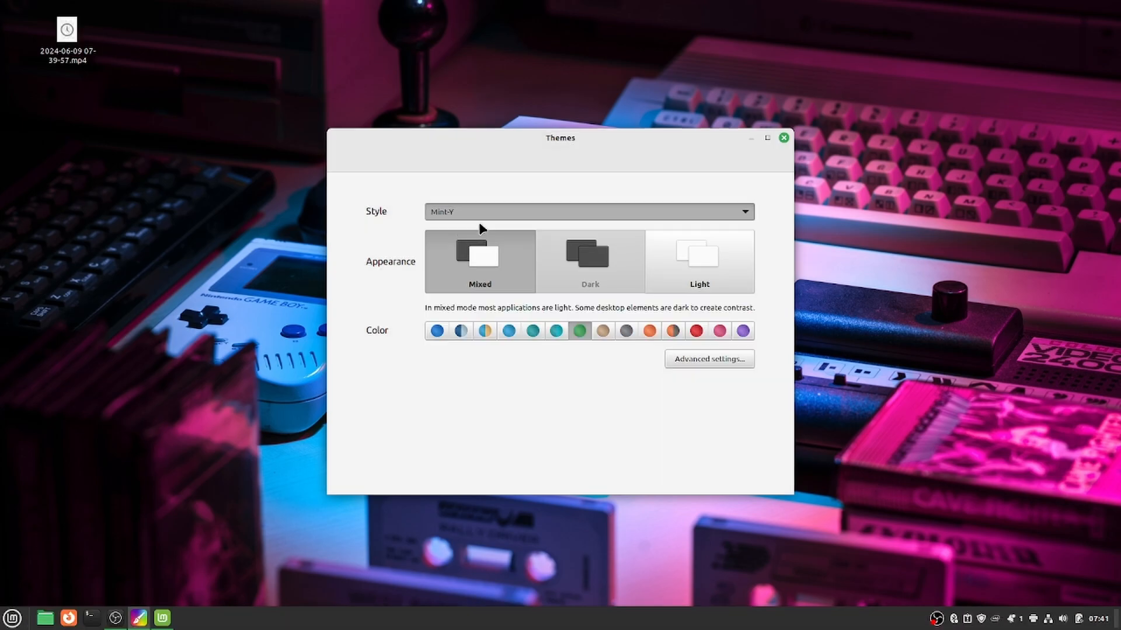
pyautogui.click(479, 208)
pyautogui.click(471, 176)
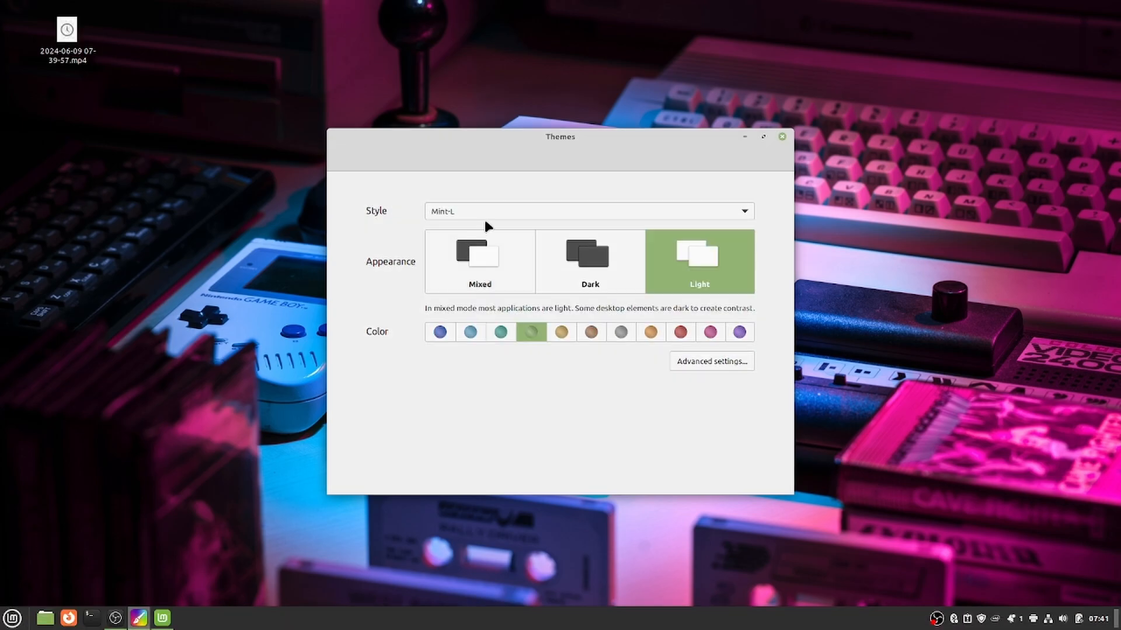
# Try the light blue, blue, green, gold and brown accents, then pick teal and show advanced settings.
pyautogui.click(473, 333)
pyautogui.click(439, 332)
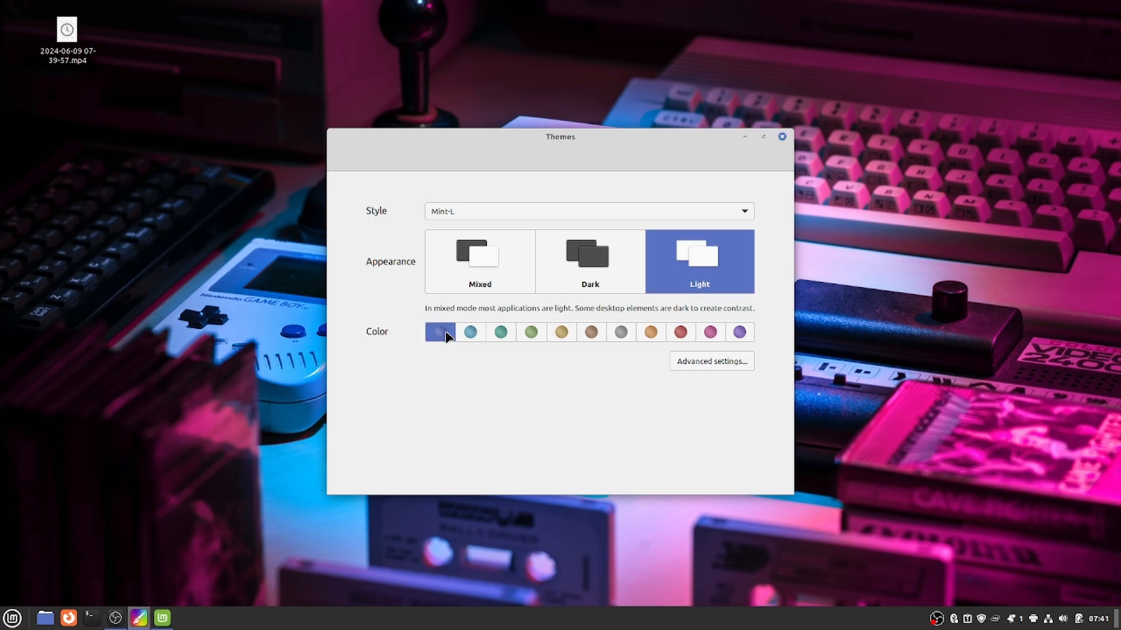
pyautogui.click(470, 333)
pyautogui.click(531, 332)
pyautogui.click(561, 332)
pyautogui.moveTo(115, 618)
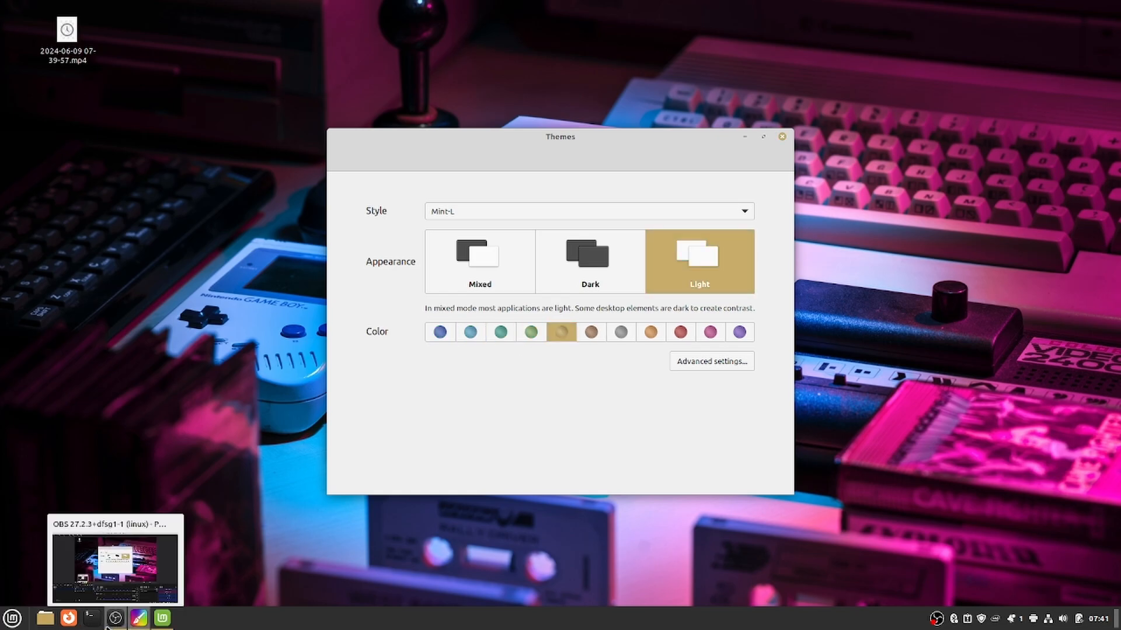
pyautogui.click(595, 339)
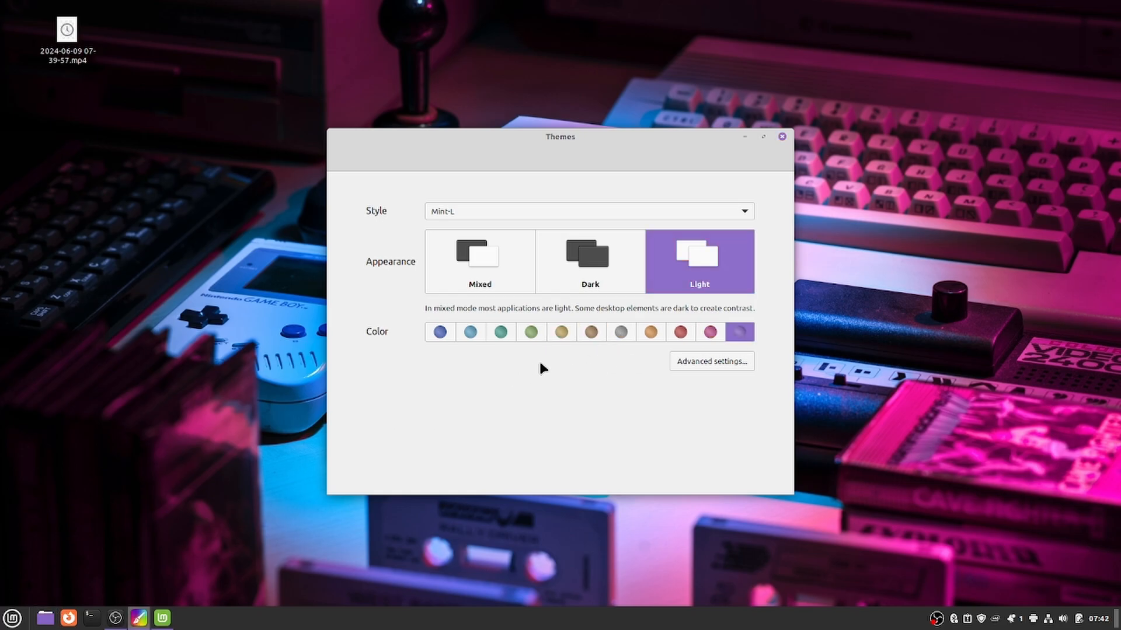
pyautogui.click(500, 332)
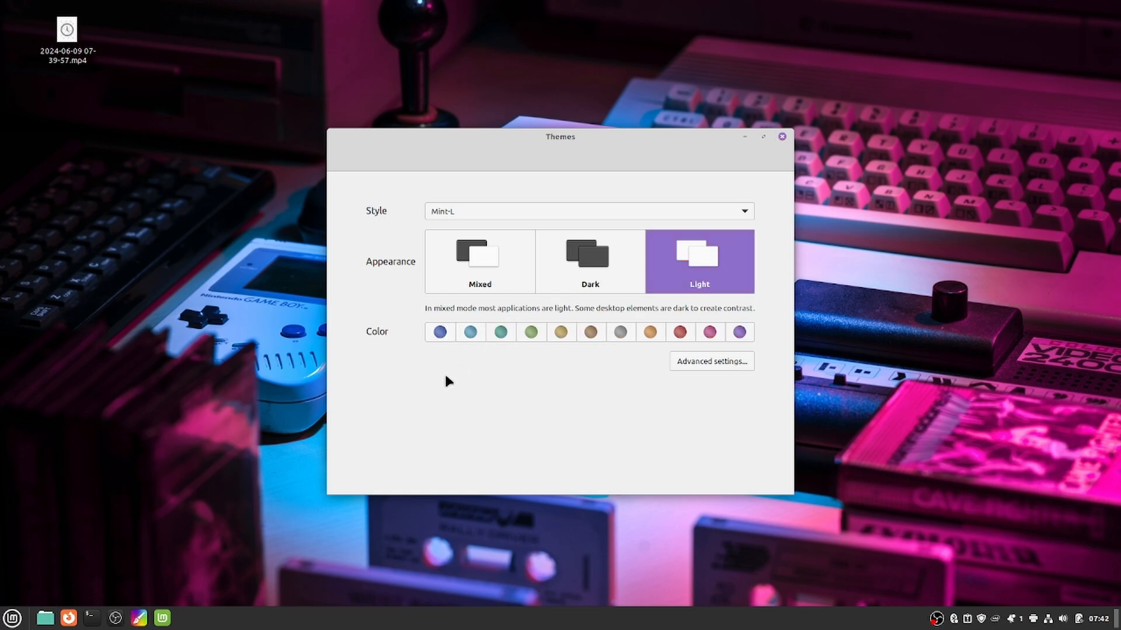
pyautogui.click(689, 360)
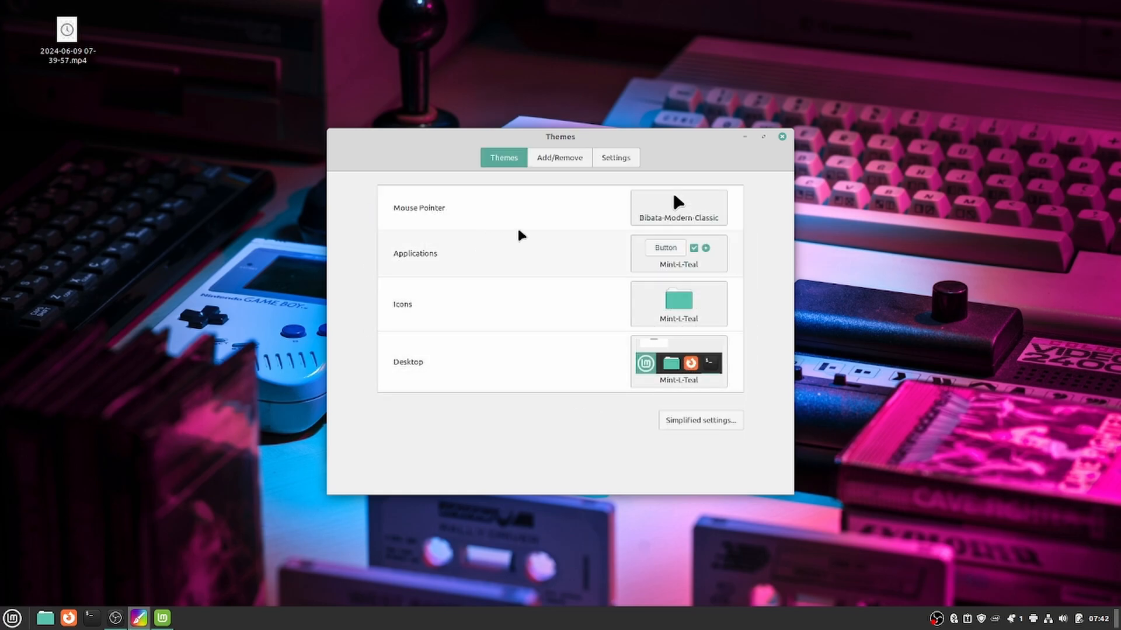
pyautogui.click(655, 211)
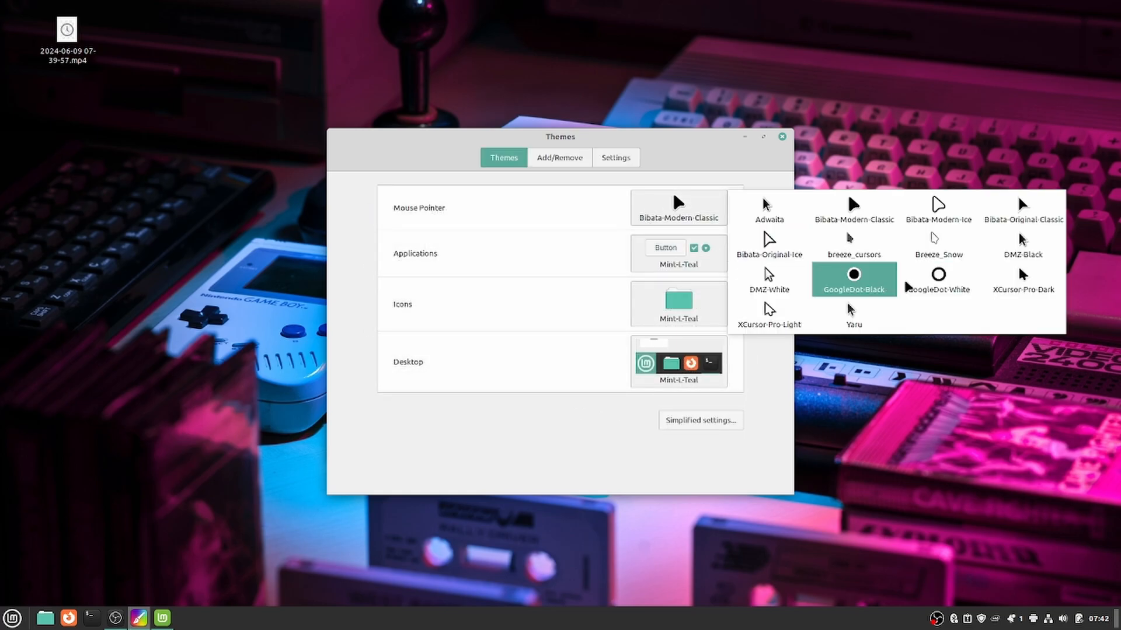
pyautogui.click(488, 243)
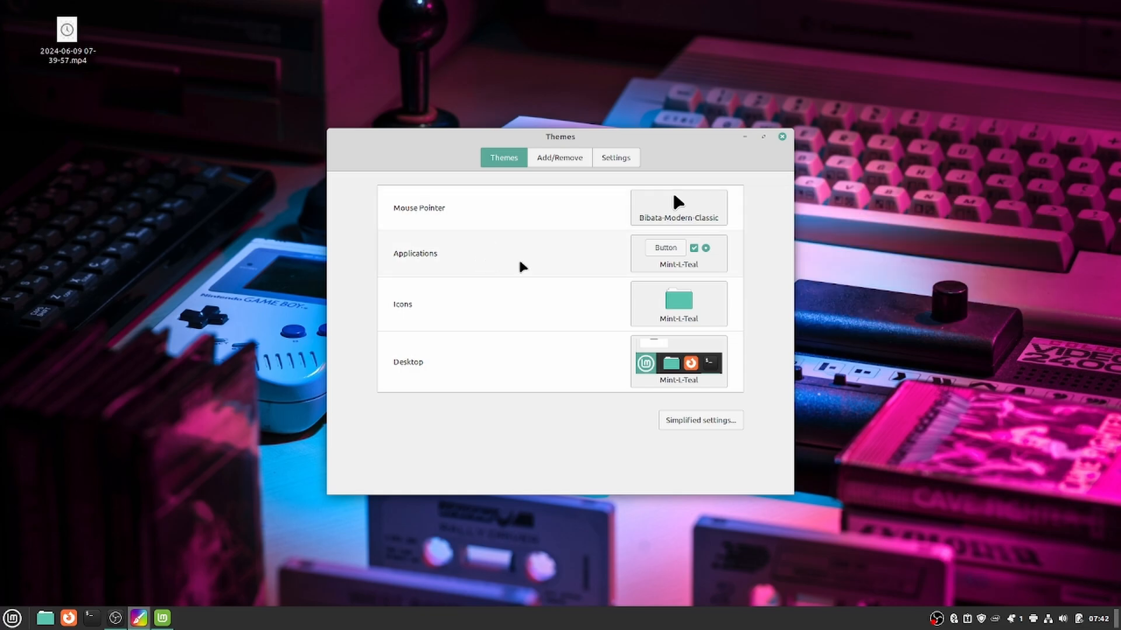
pyautogui.click(688, 265)
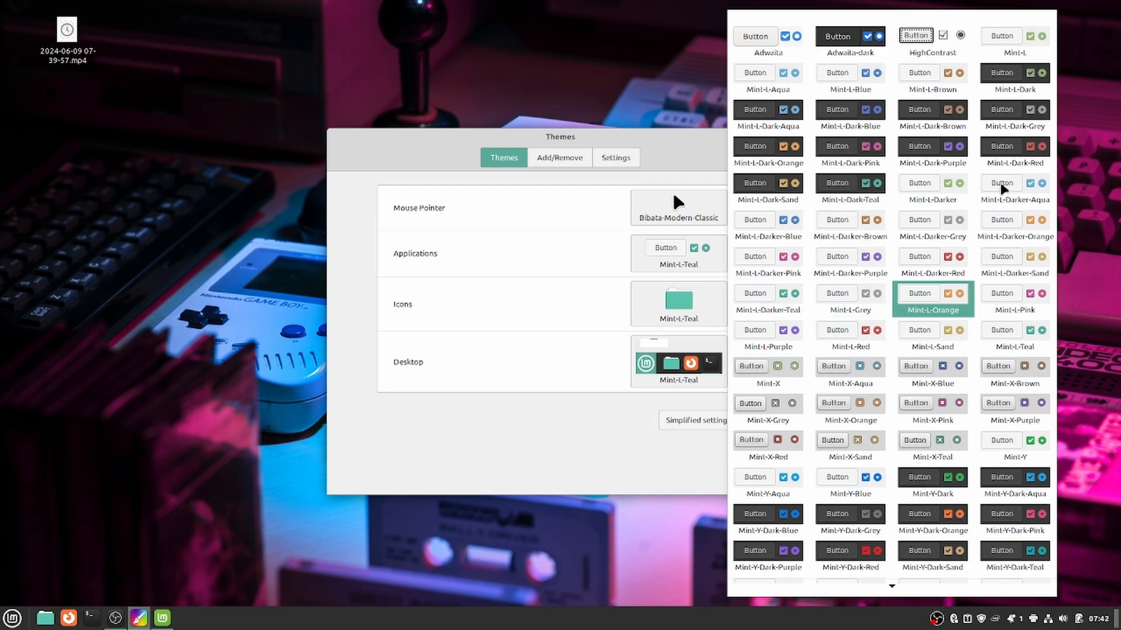
pyautogui.click(1078, 71)
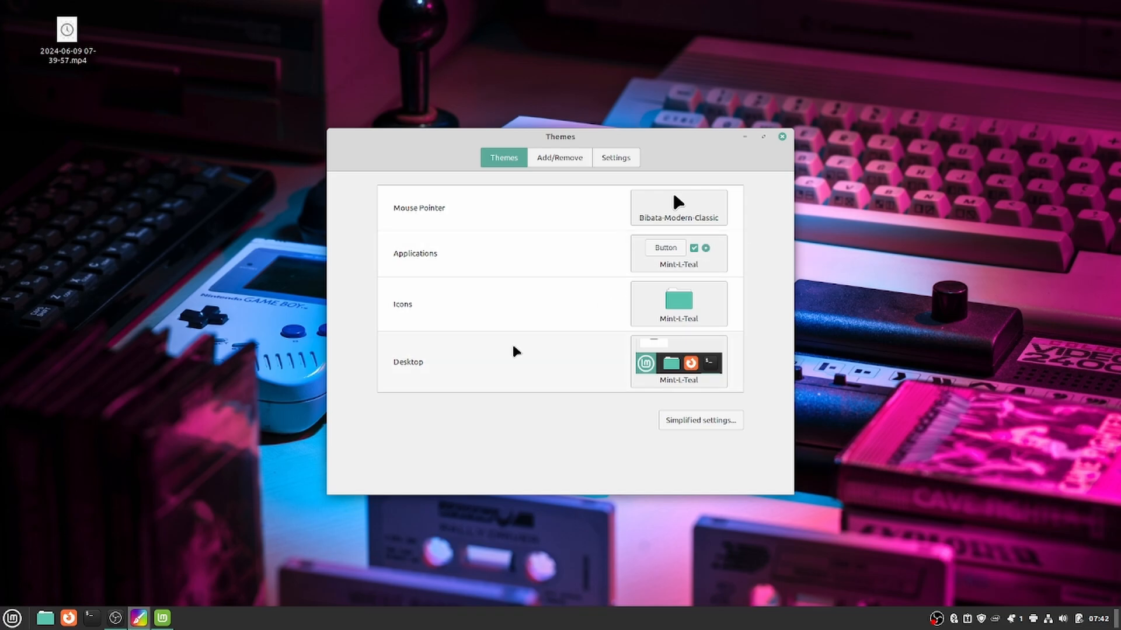
pyautogui.click(645, 310)
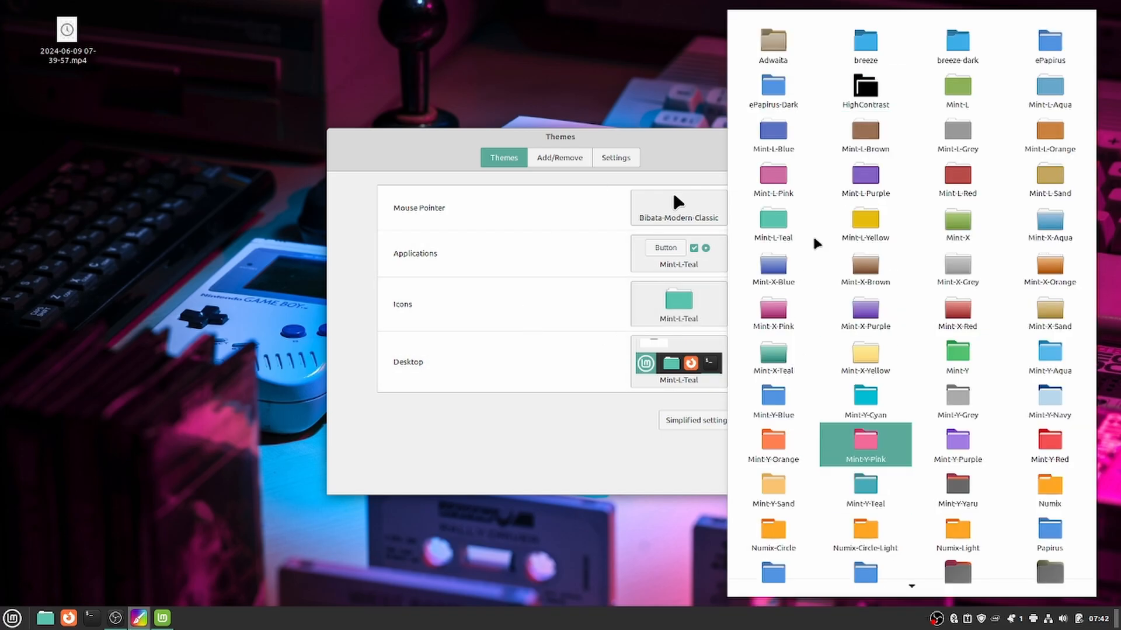
pyautogui.scroll(-3, 969, 436)
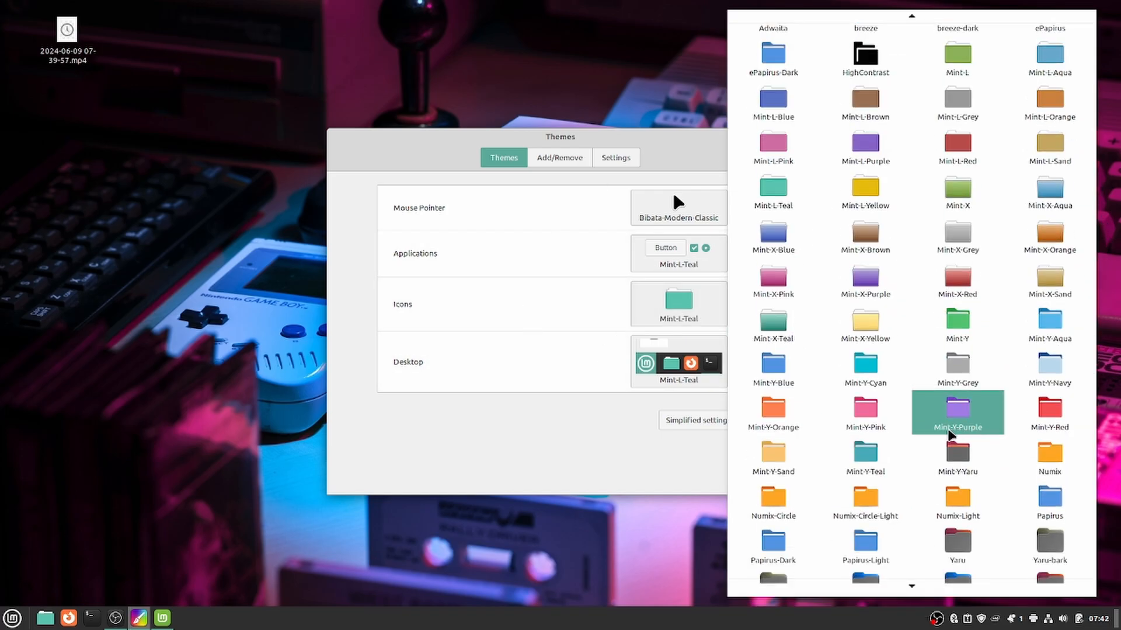
pyautogui.scroll(-3, 946, 441)
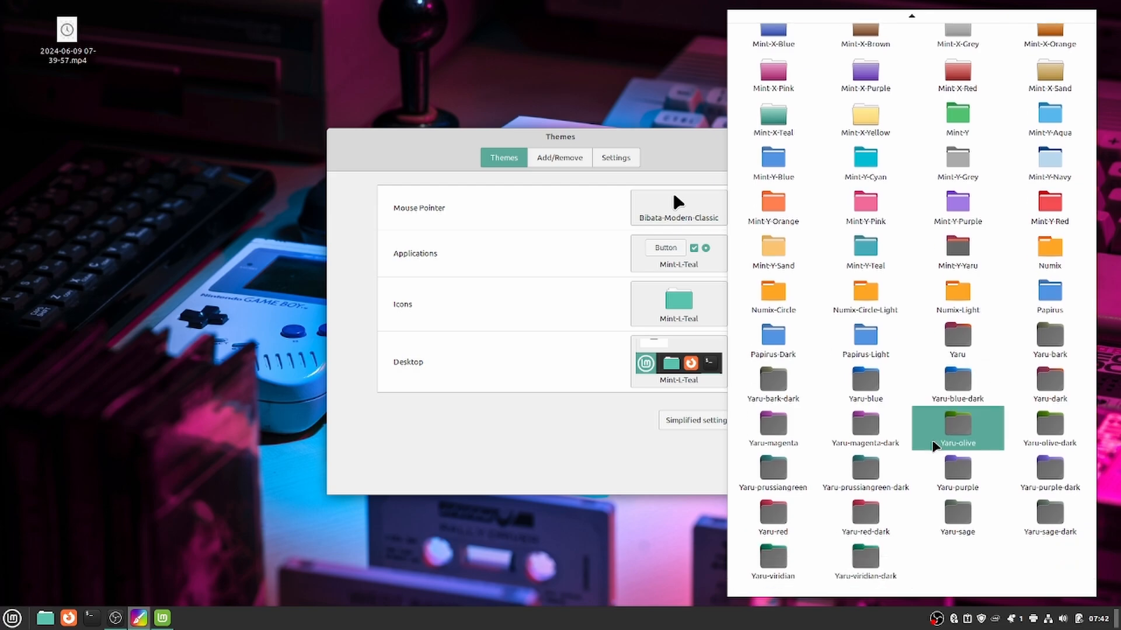
pyautogui.click(548, 442)
pyautogui.click(652, 376)
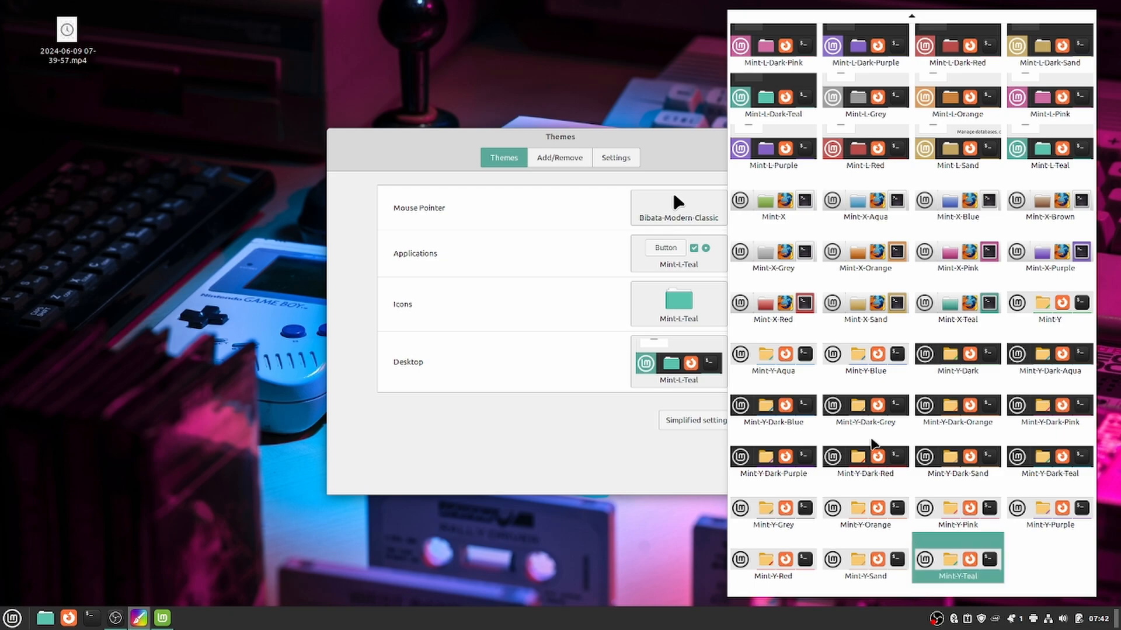
pyautogui.click(502, 450)
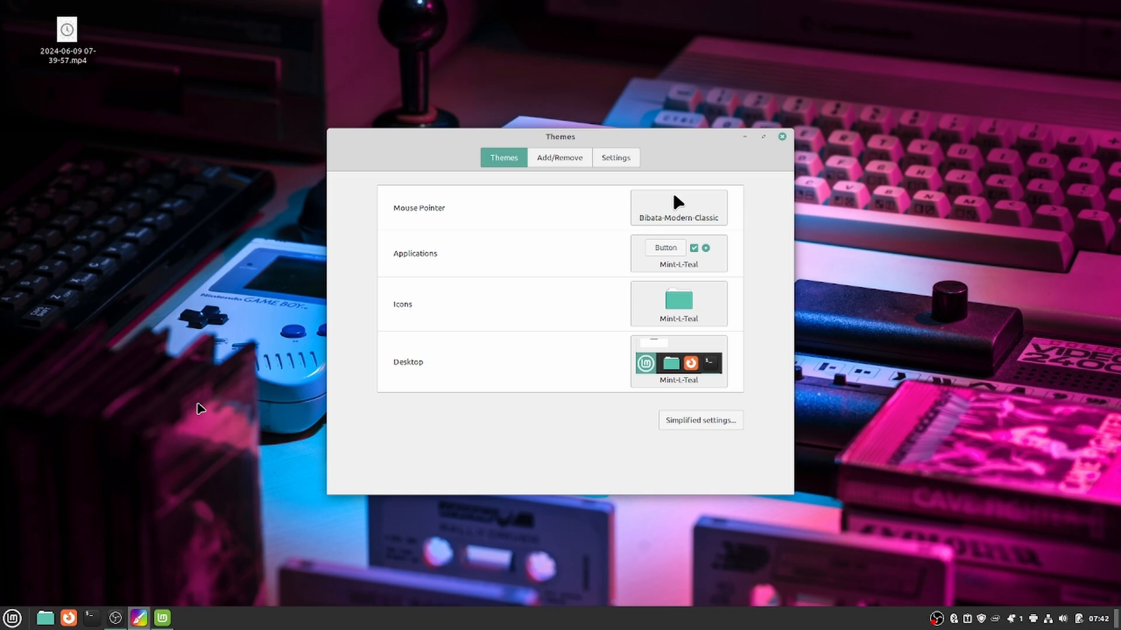
# Browse the downloadable themes list, then return to the Settings tab.
pyautogui.click(618, 162)
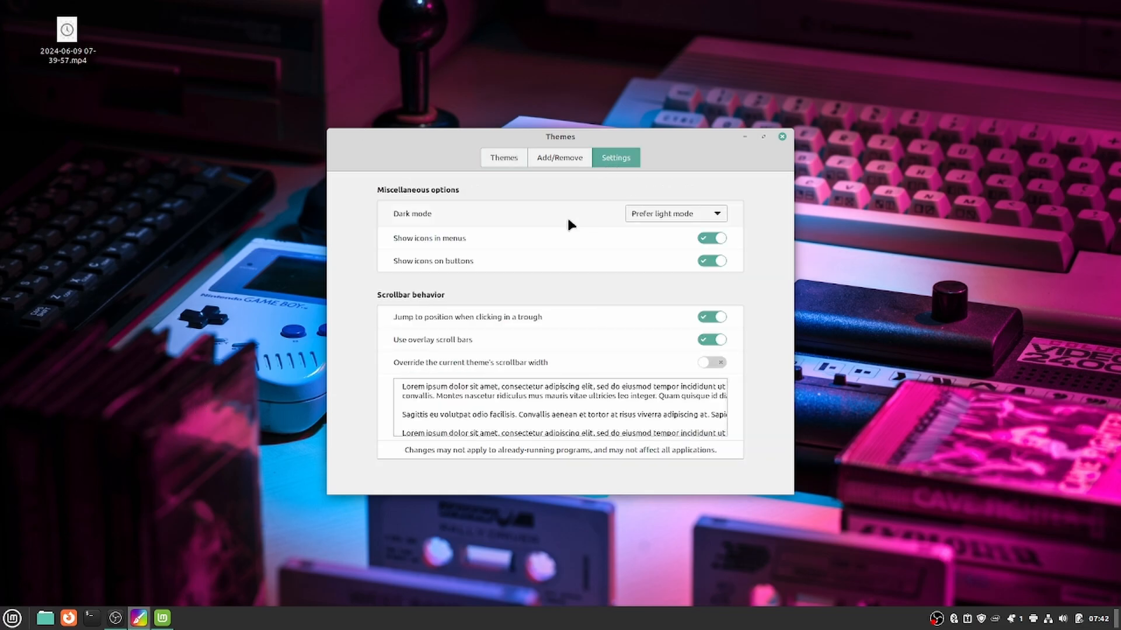
pyautogui.click(555, 157)
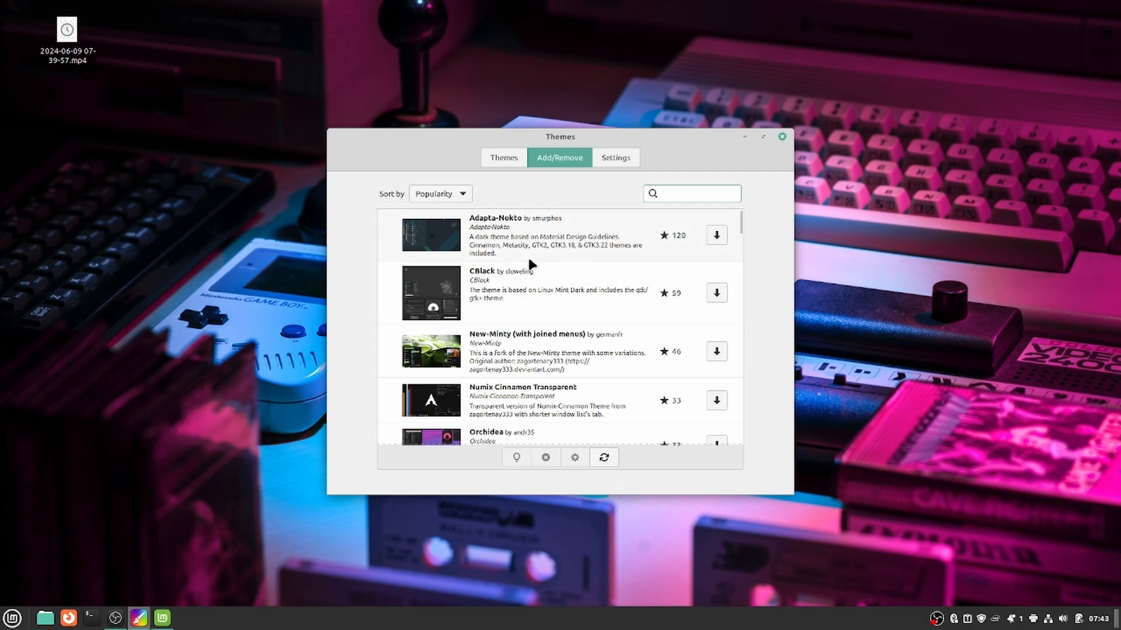
pyautogui.scroll(-6, 563, 354)
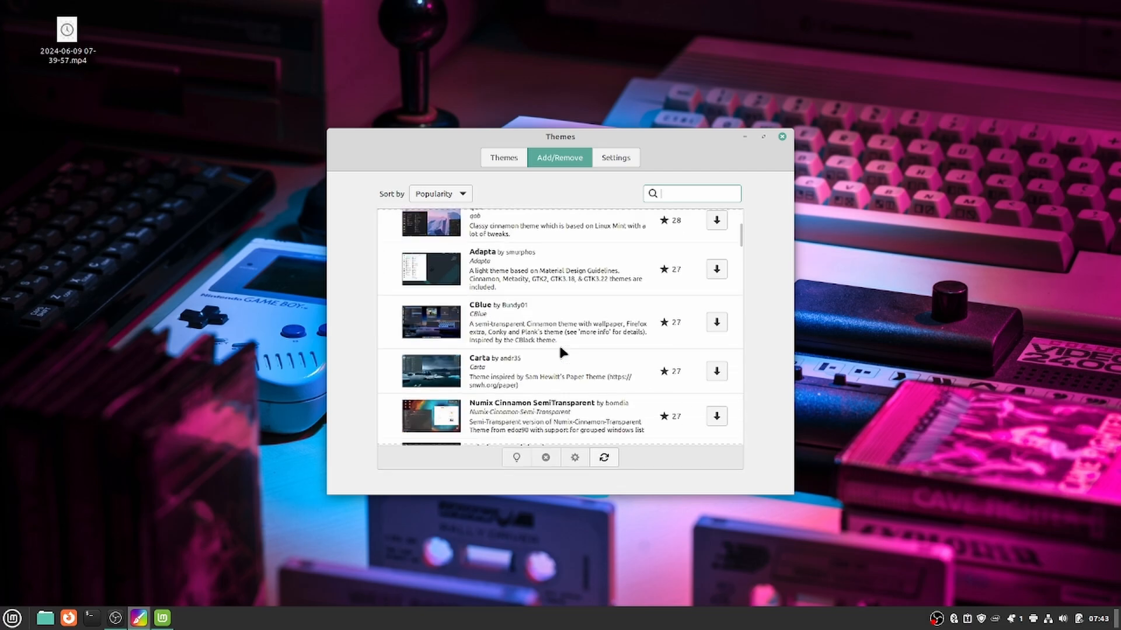
pyautogui.scroll(-6, 562, 350)
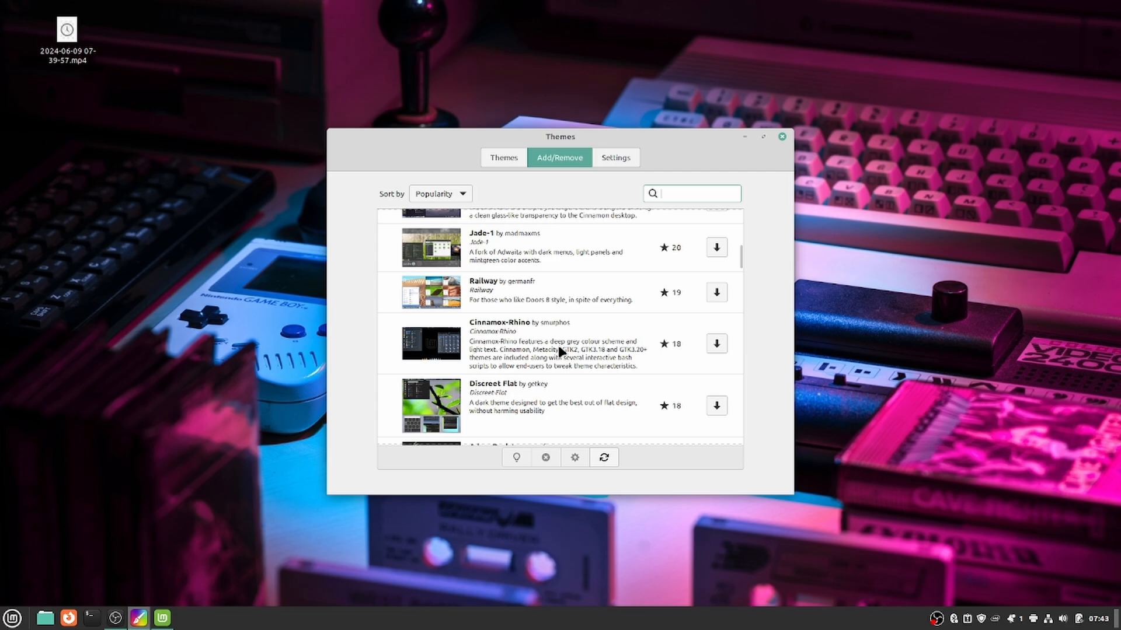
pyautogui.scroll(-6, 559, 348)
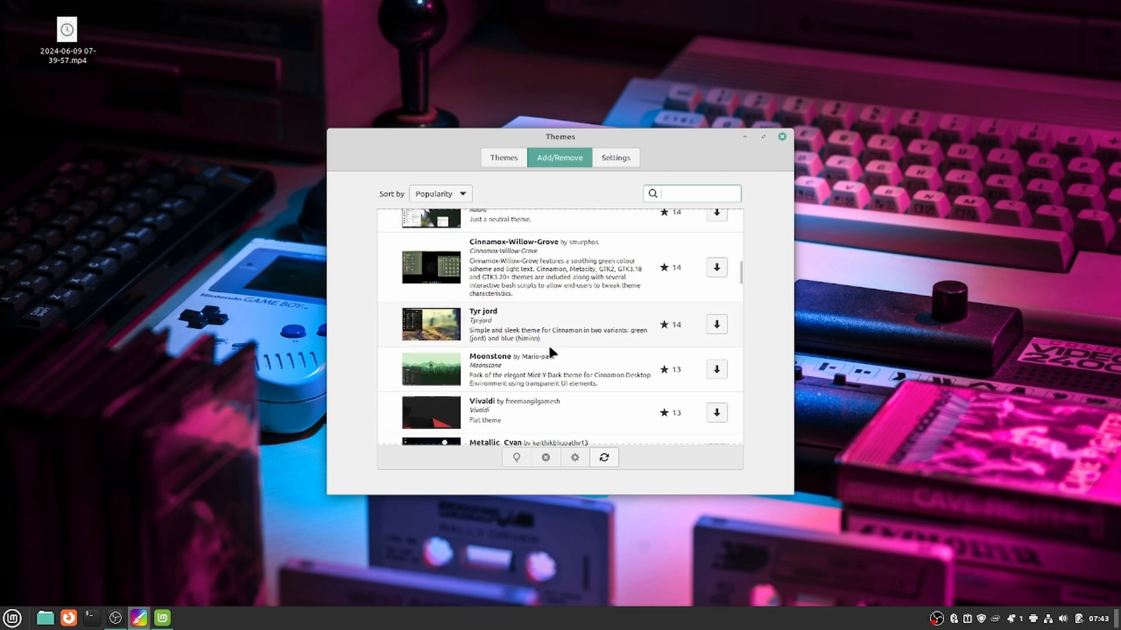
pyautogui.scroll(5, 549, 352)
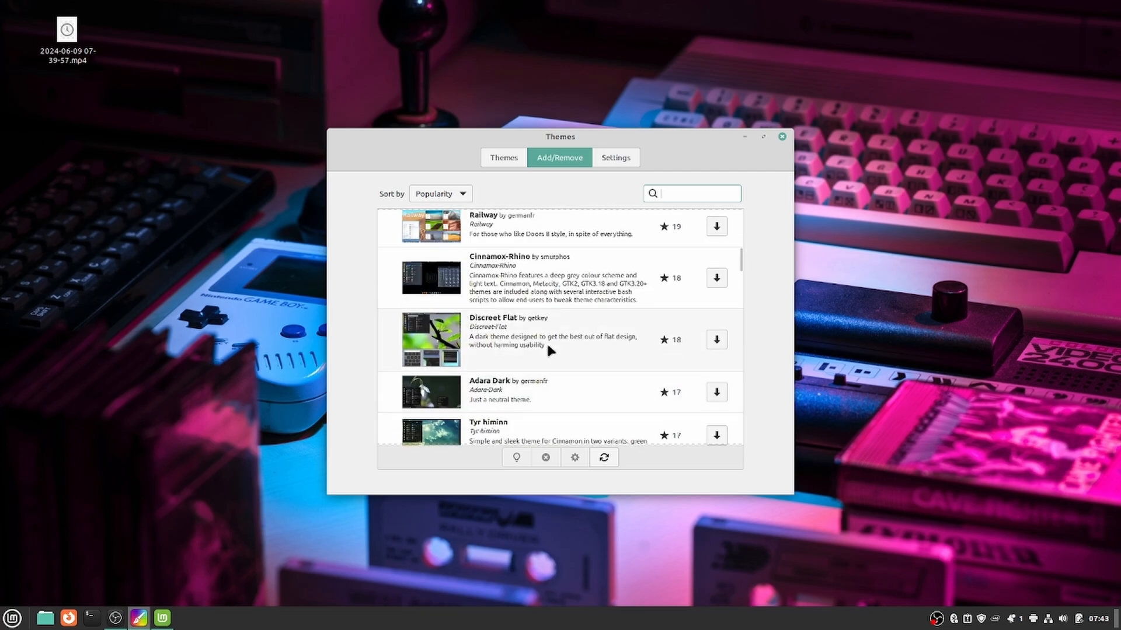
pyautogui.click(611, 161)
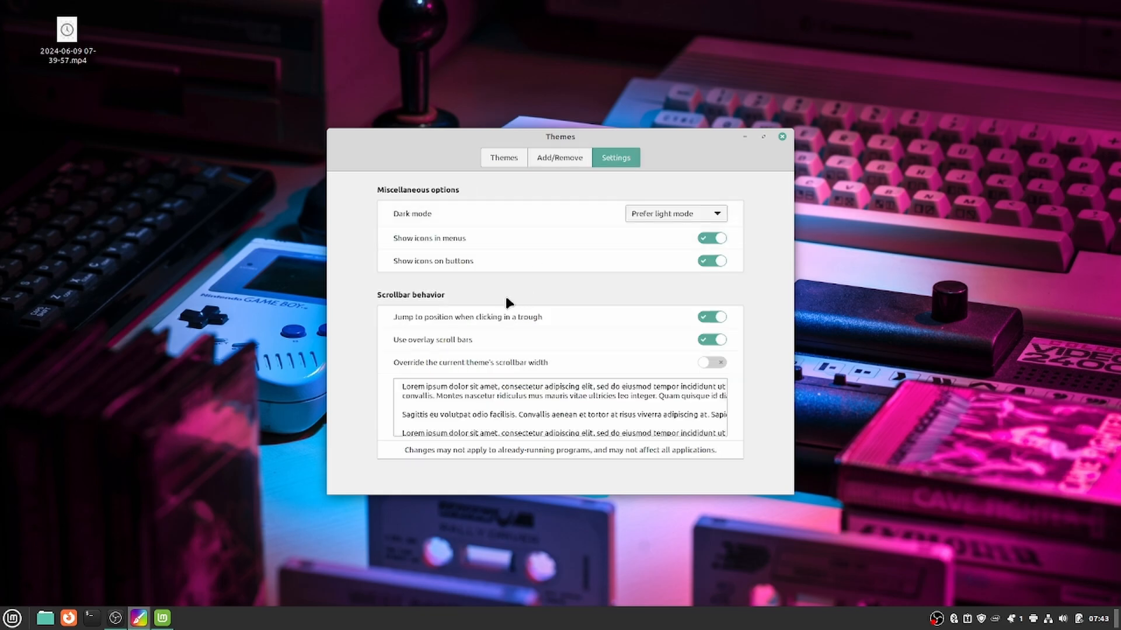
# Cycle the Dark mode options and leave it on Prefer dark mode.
pyautogui.click(667, 218)
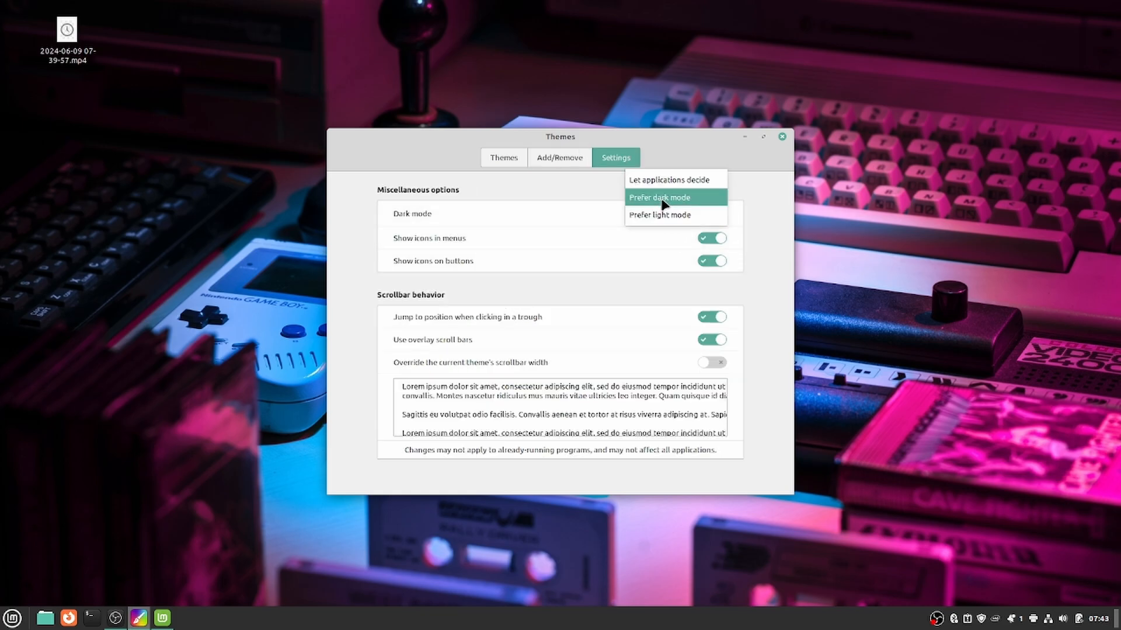
pyautogui.click(659, 199)
pyautogui.click(657, 215)
pyautogui.click(656, 199)
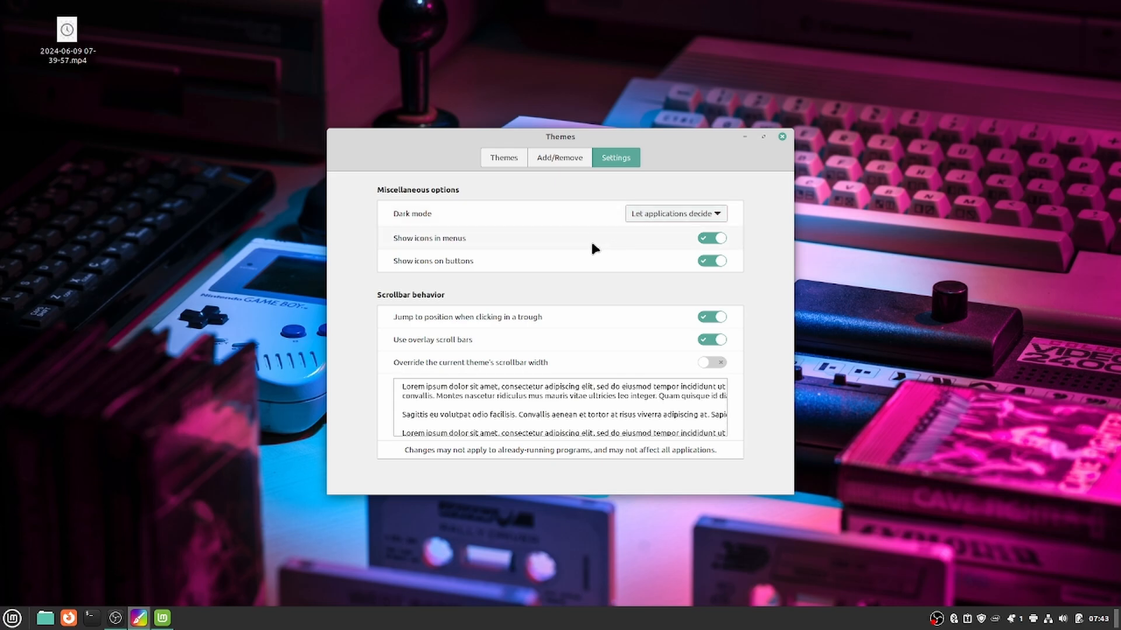
pyautogui.click(652, 214)
pyautogui.click(642, 233)
# Open and dismiss the applications menu twice, then close the Themes window.
pyautogui.click(13, 618)
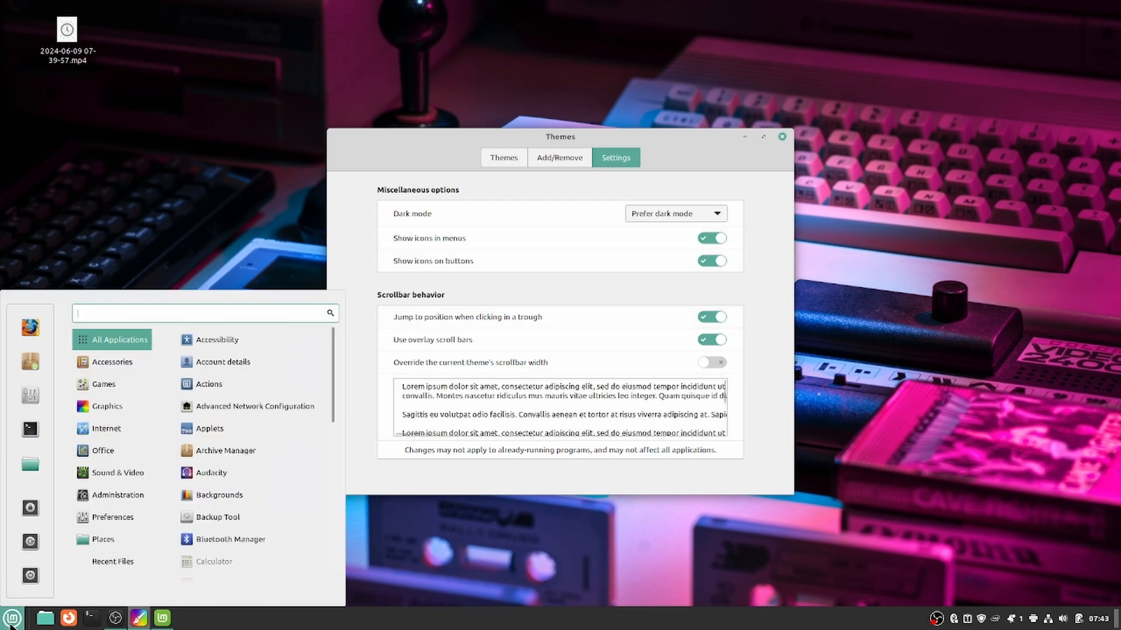
pyautogui.click(702, 236)
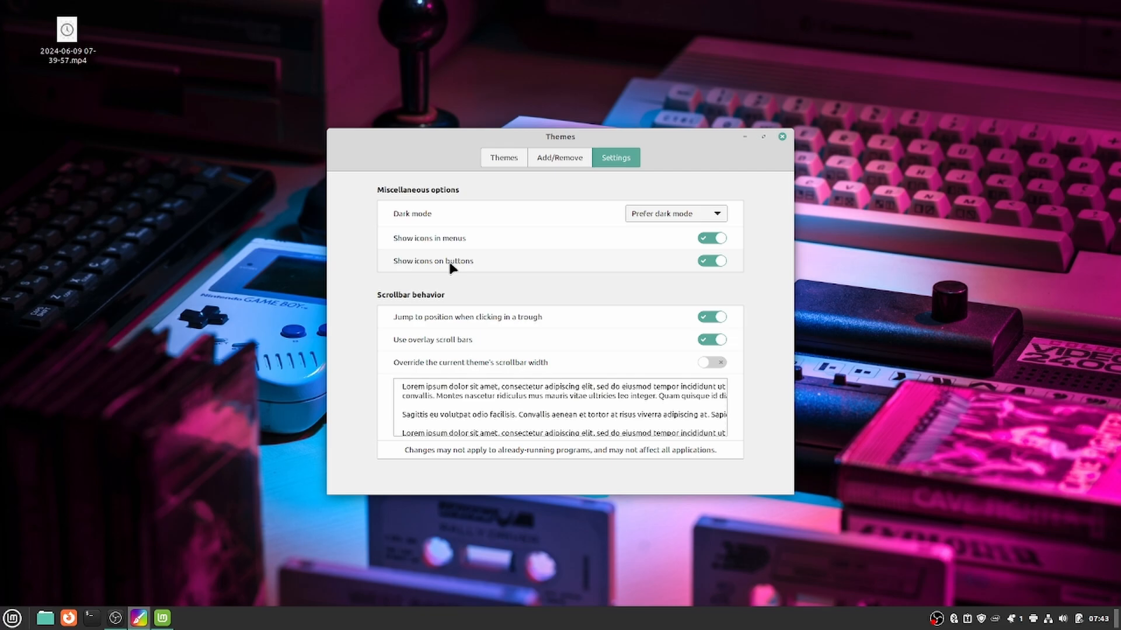
pyautogui.click(13, 620)
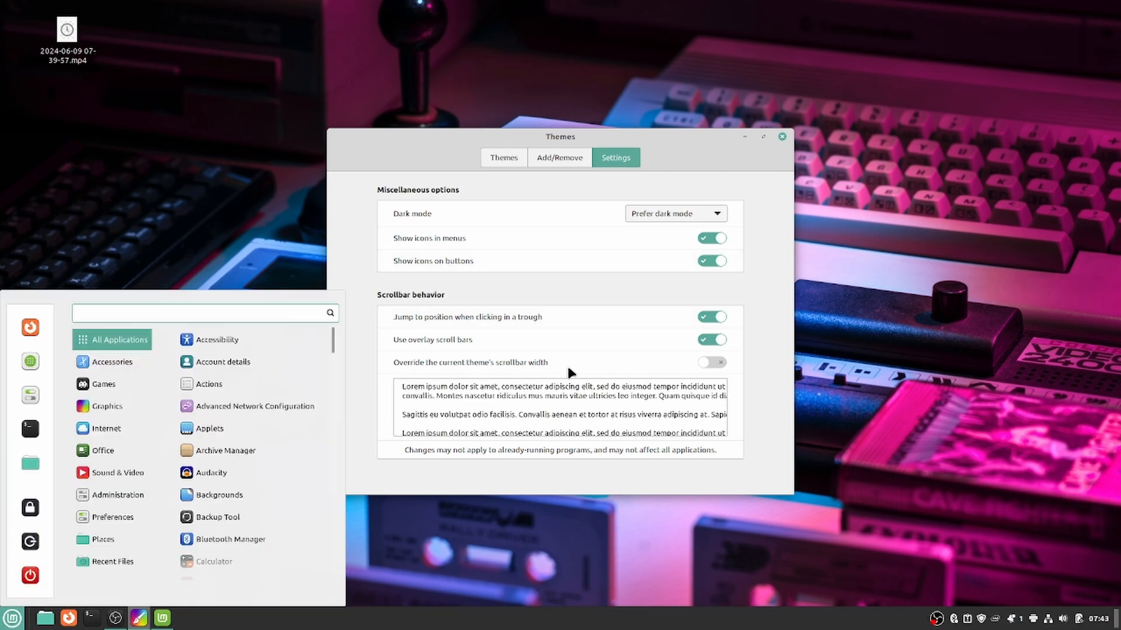
pyautogui.click(780, 138)
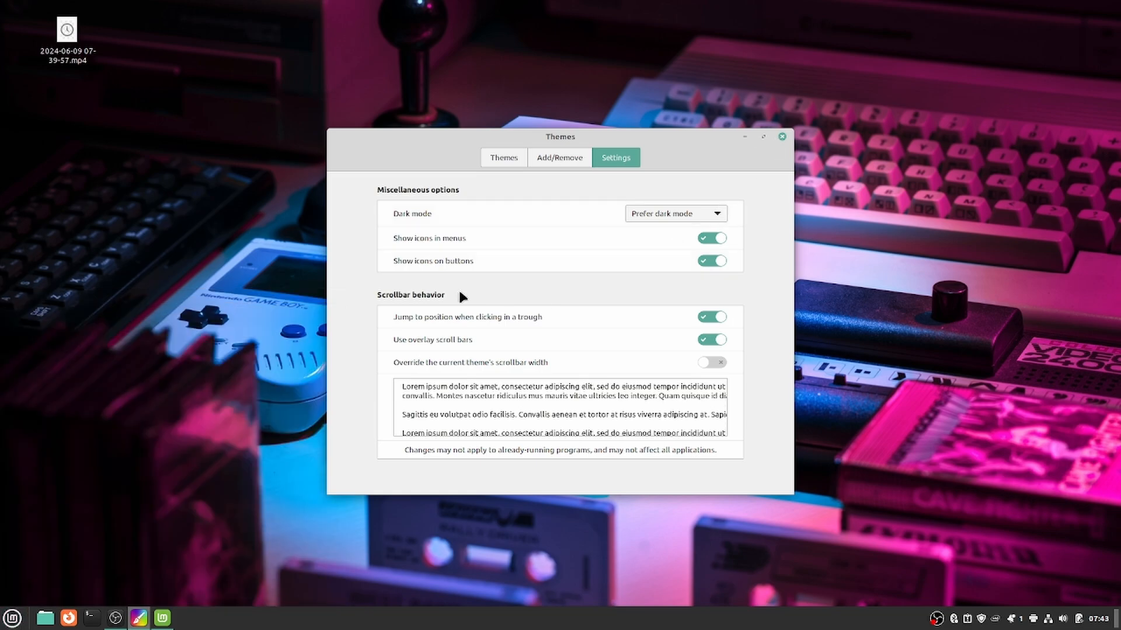
pyautogui.click(782, 137)
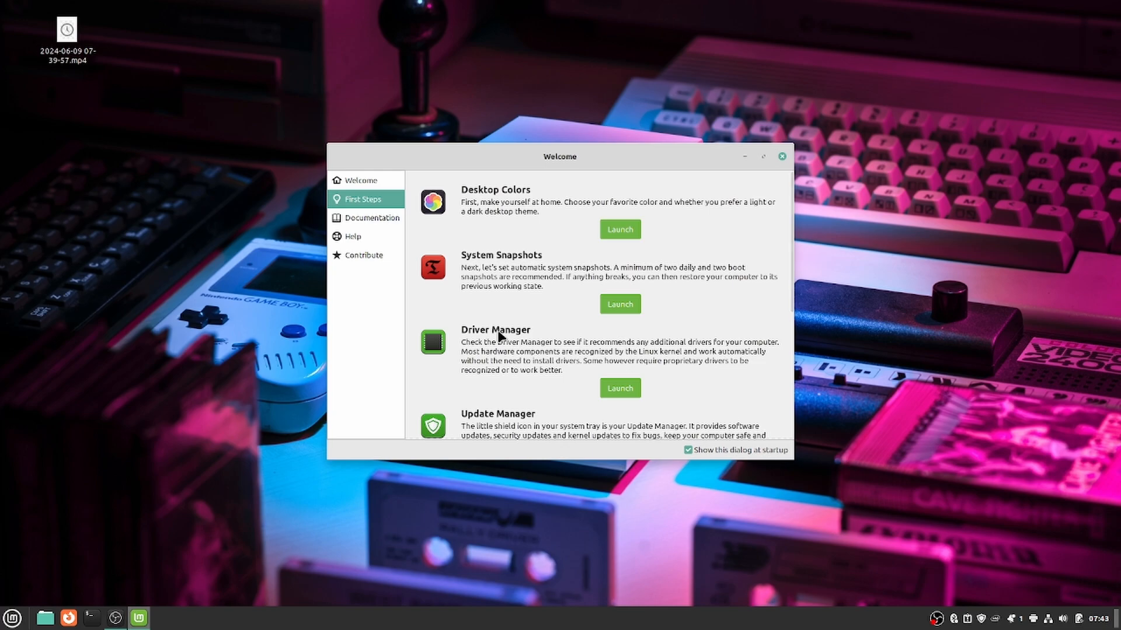
# Authenticate Timeshift and set up RSYNC snapshots on the Samsung SSD 990 PRO partition.
pyautogui.click(620, 304)
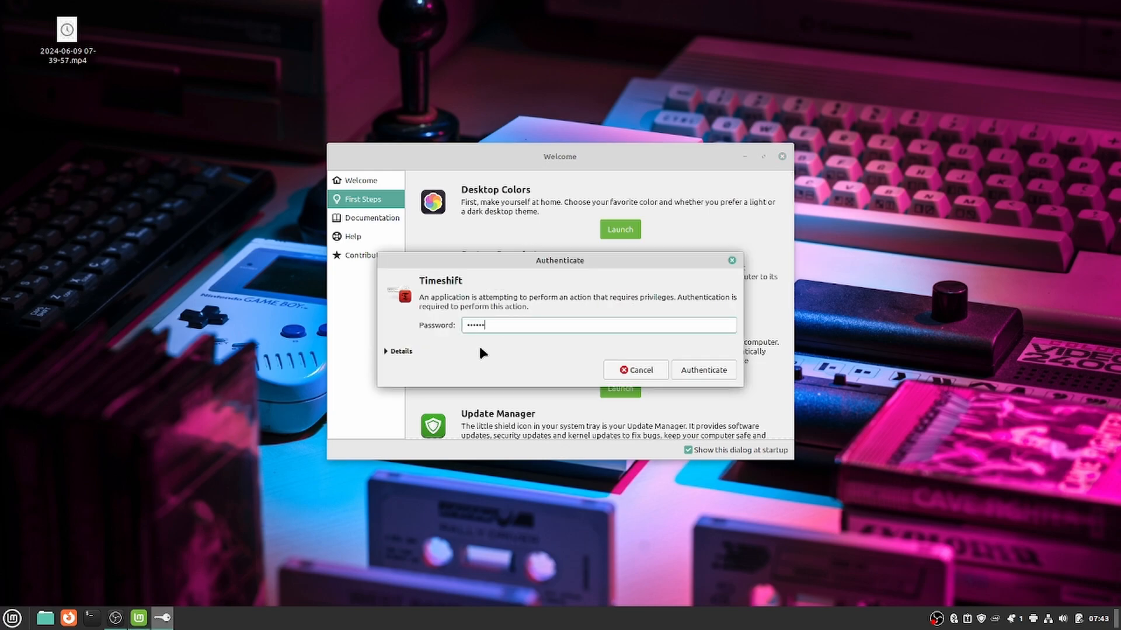
pyautogui.press('Return')
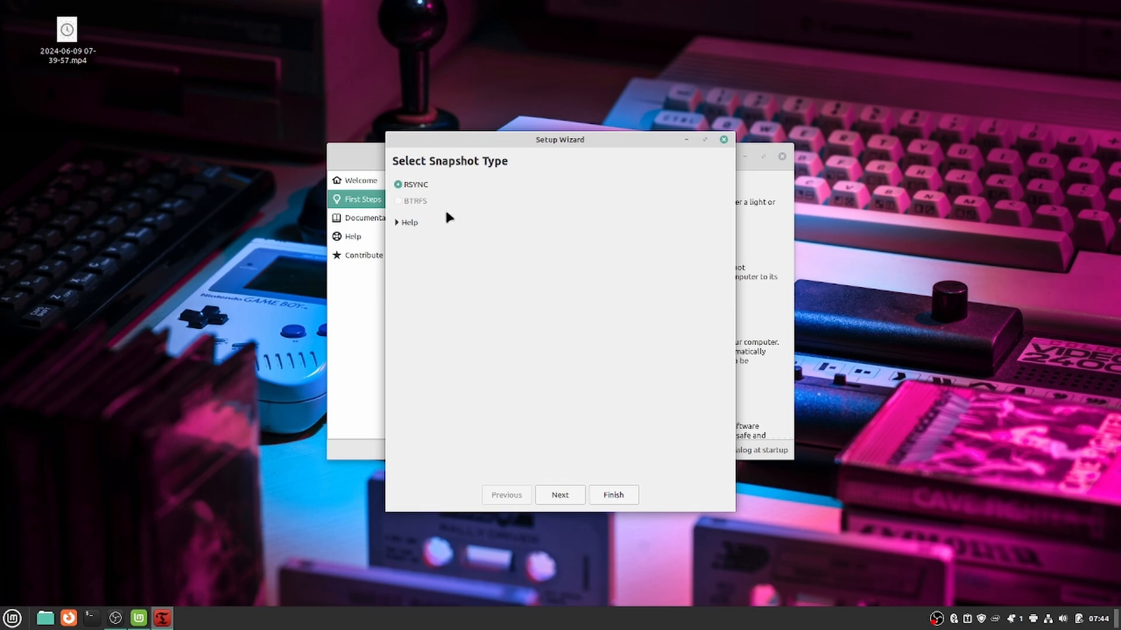
pyautogui.click(396, 225)
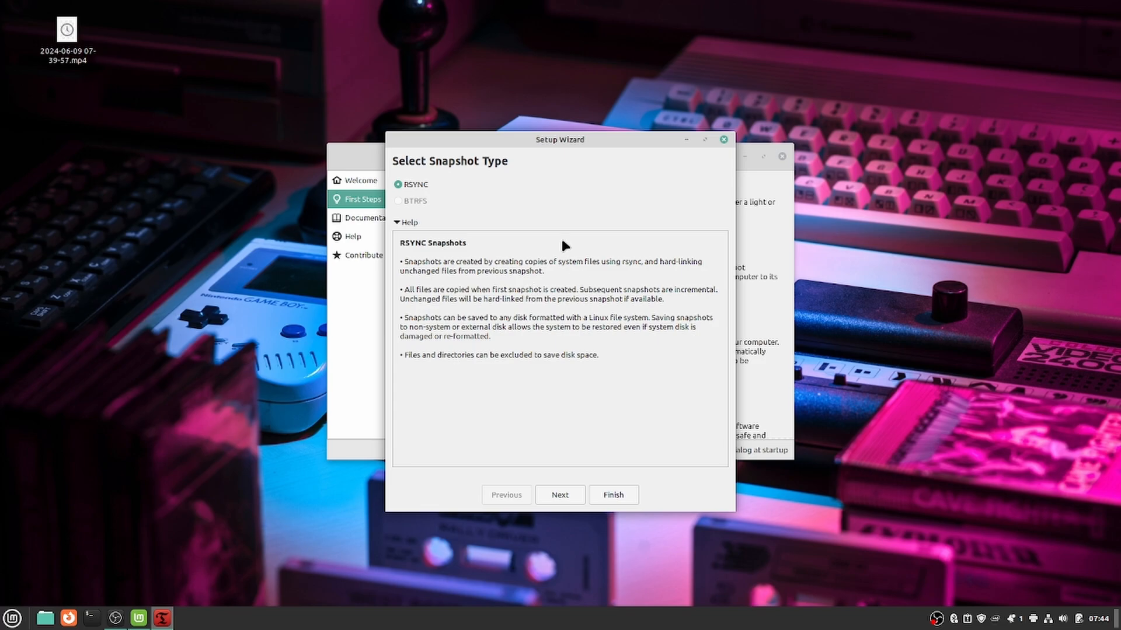
pyautogui.click(563, 497)
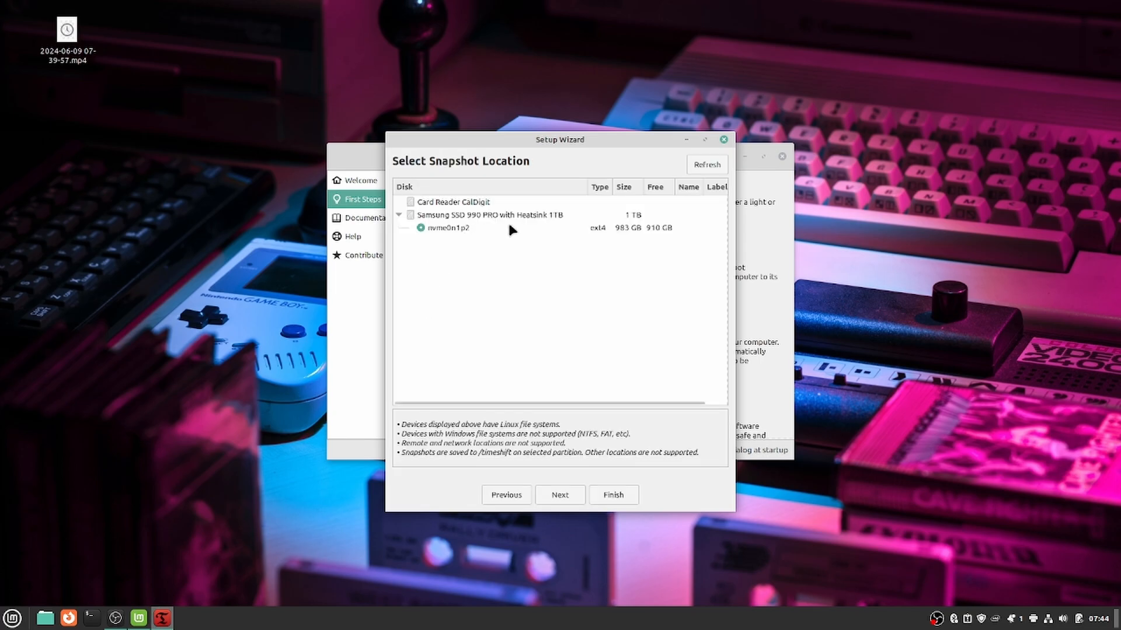
pyautogui.click(452, 215)
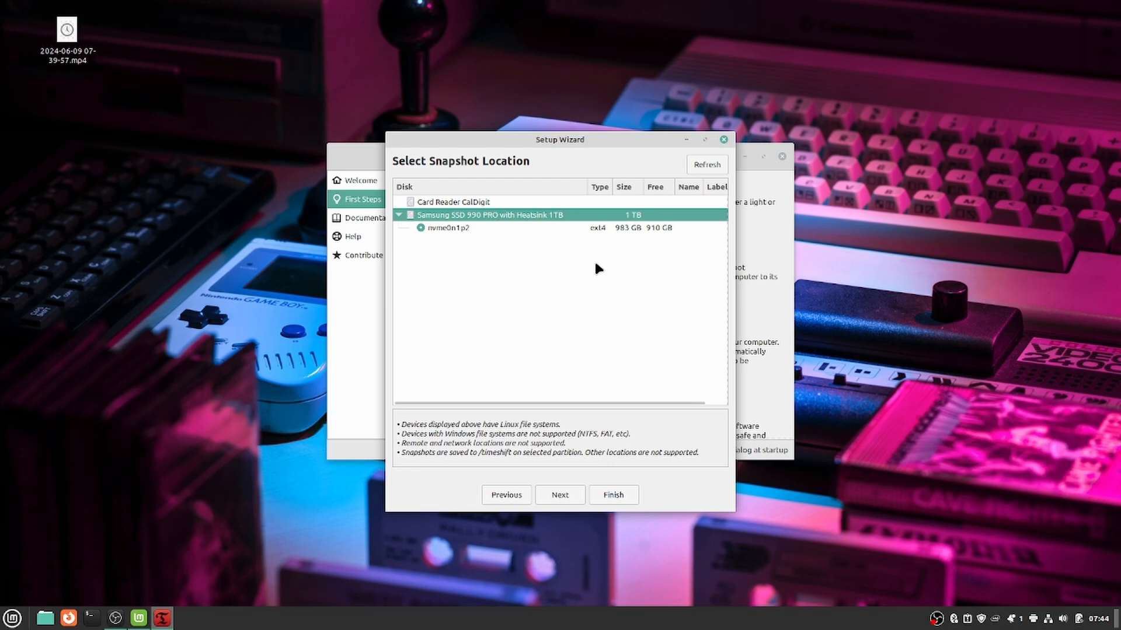
pyautogui.click(723, 139)
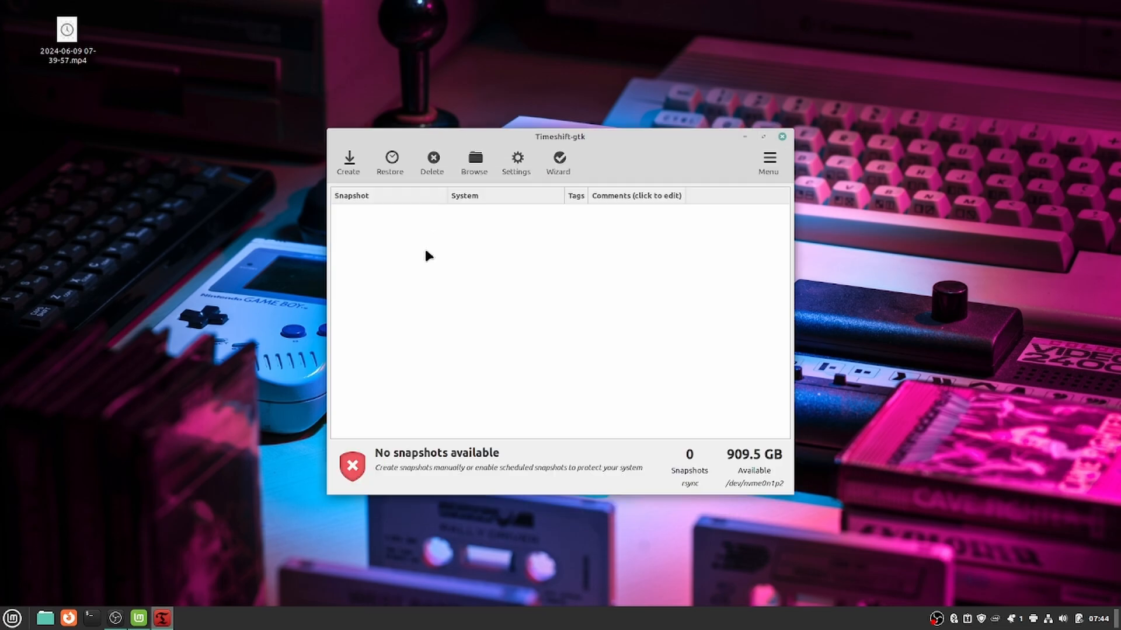
# Close Timeshift, confirm nvidia-driver-535 is in use in Driver Manager, and close it unchanged.
pyautogui.click(782, 137)
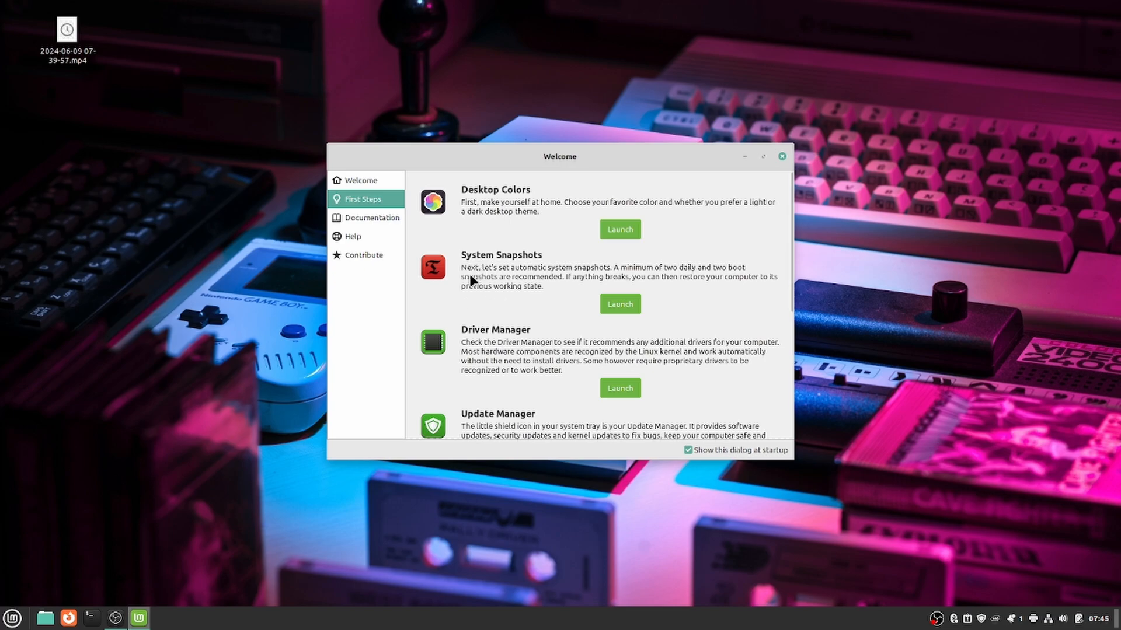
pyautogui.click(610, 385)
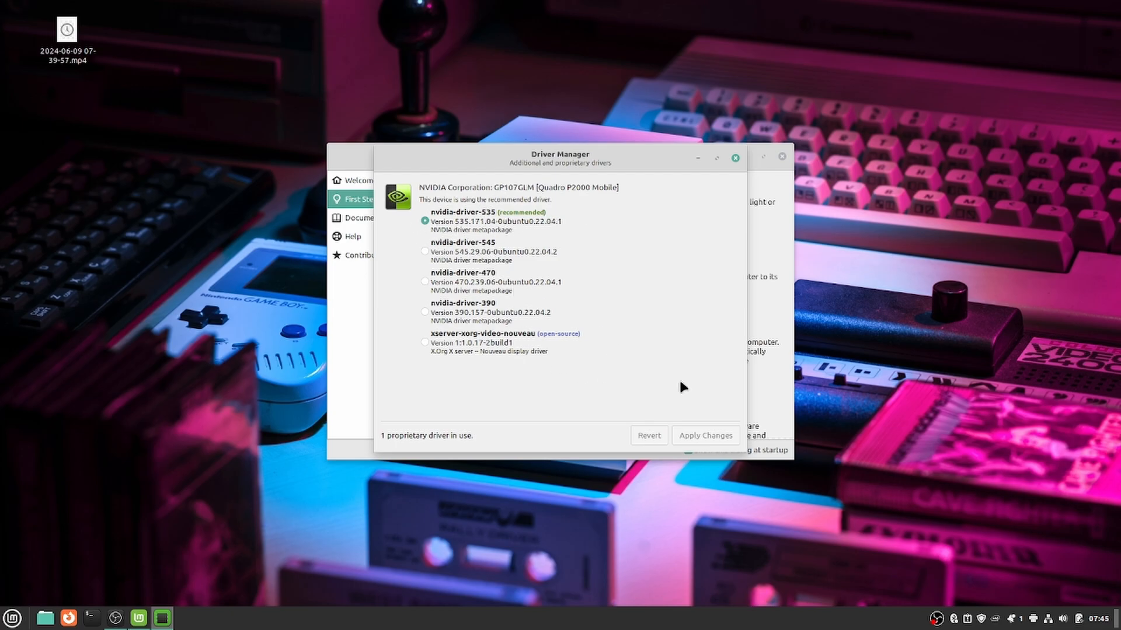
pyautogui.click(734, 158)
pyautogui.scroll(-2, 484, 327)
# Launch Update Manager from the Welcome screen and confirm the system is up to date.
pyautogui.scroll(-2, 494, 343)
pyautogui.click(617, 328)
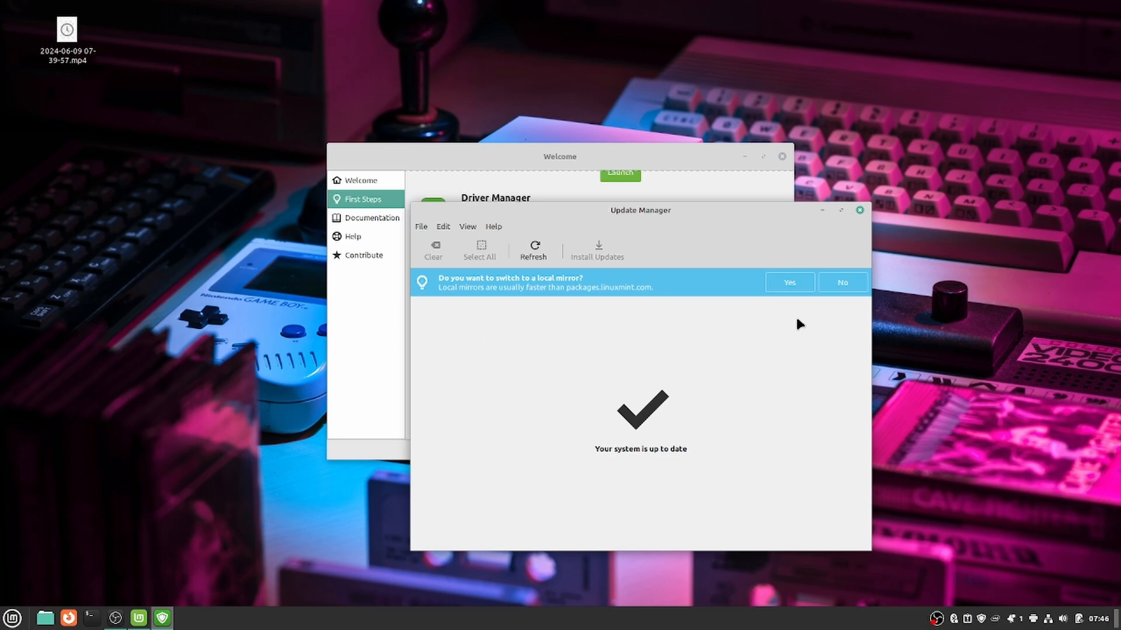
pyautogui.click(859, 211)
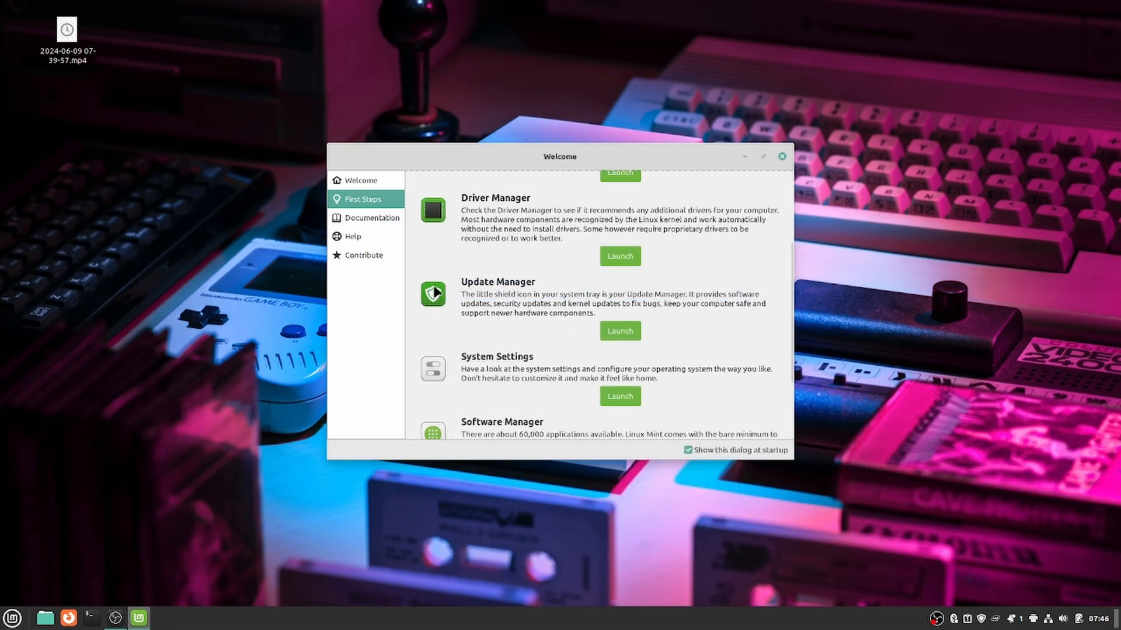
pyautogui.scroll(-1, 467, 327)
pyautogui.click(618, 354)
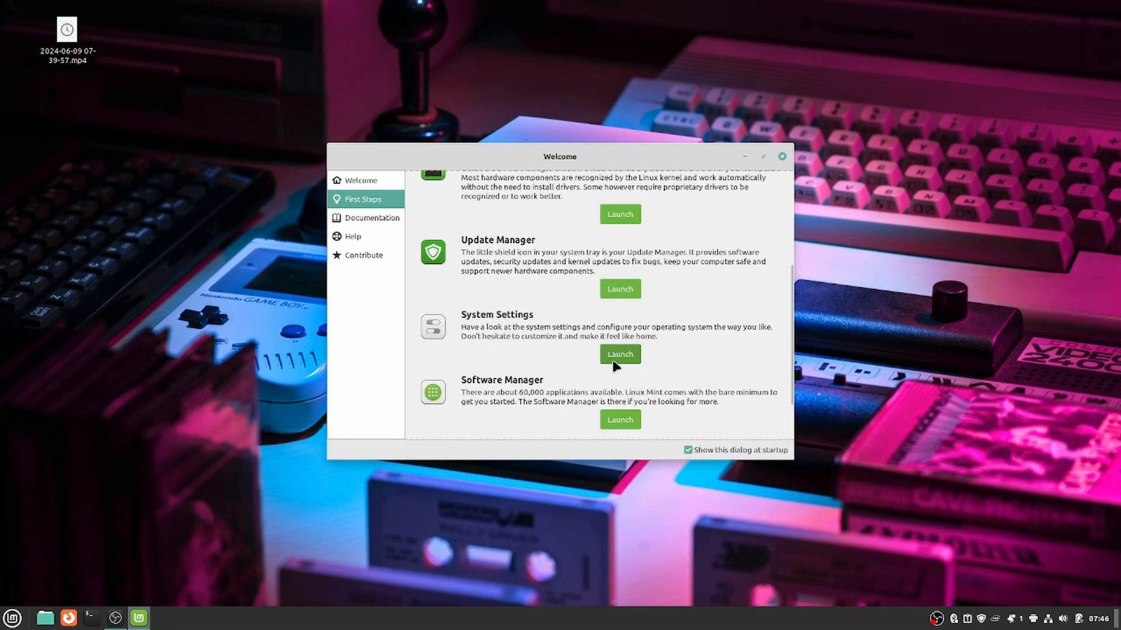
pyautogui.scroll(-5, 464, 356)
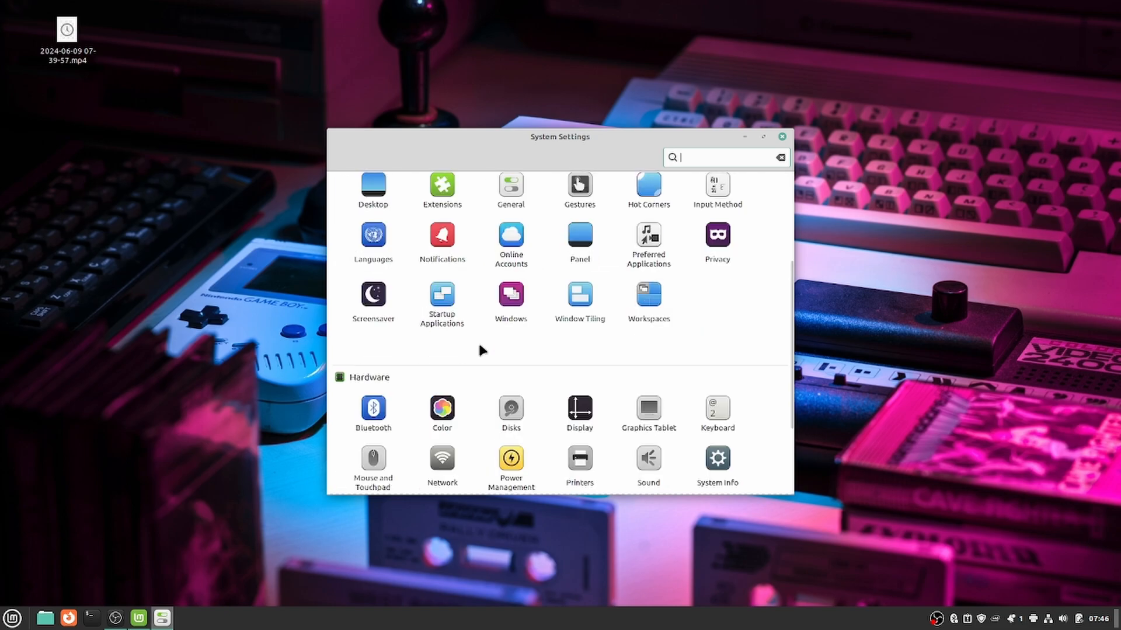
pyautogui.scroll(5, 474, 353)
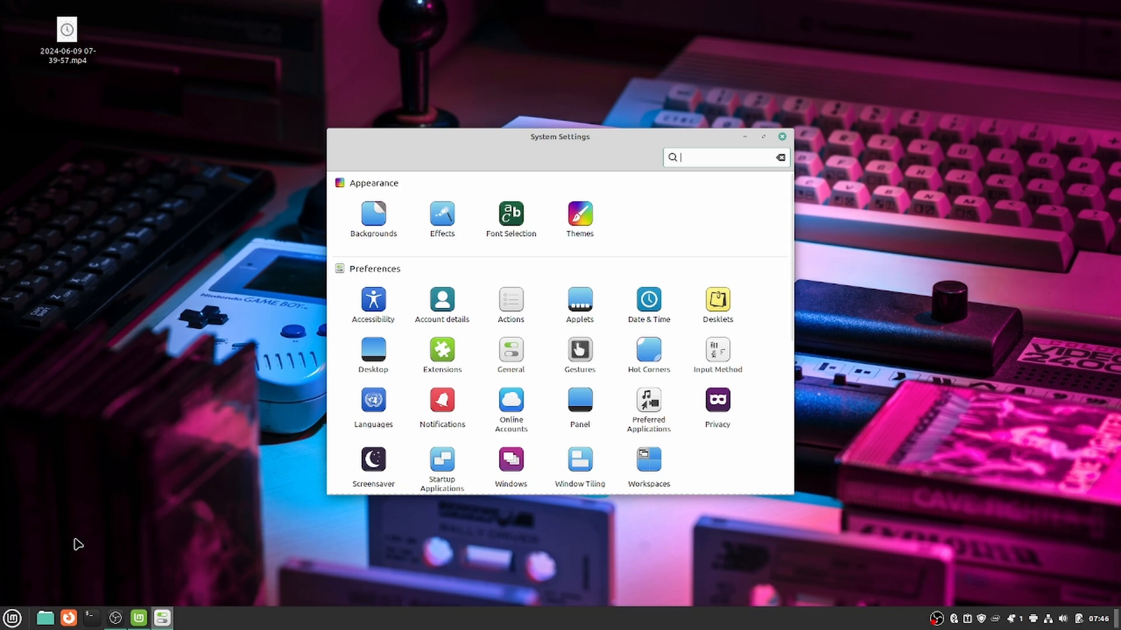
pyautogui.click(580, 305)
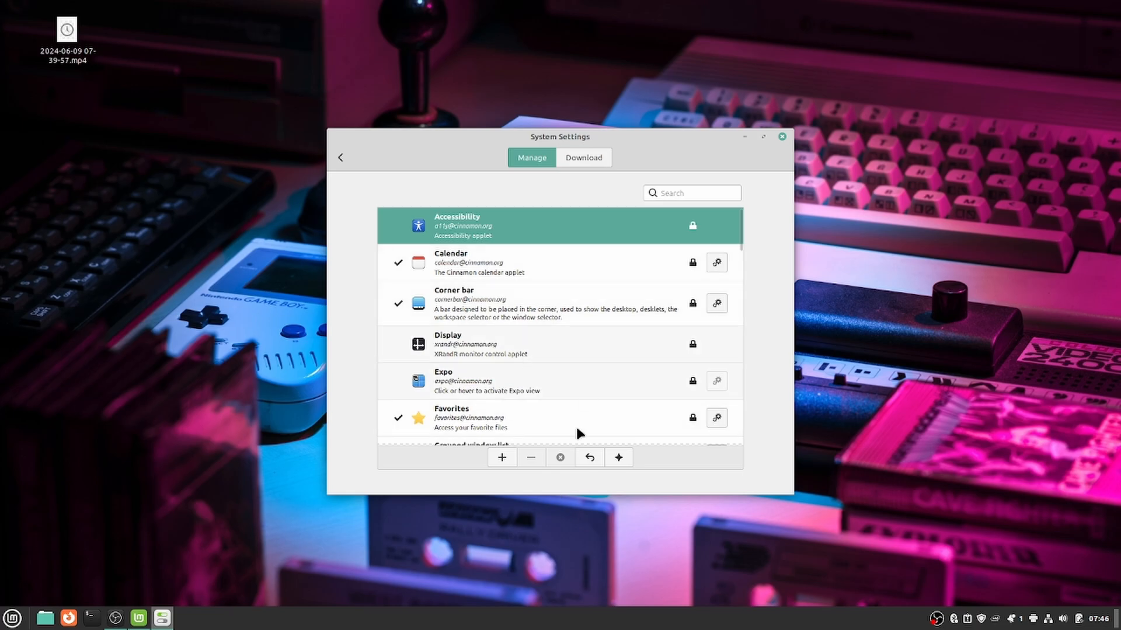
pyautogui.scroll(-1, 486, 384)
pyautogui.doubleClick(460, 301)
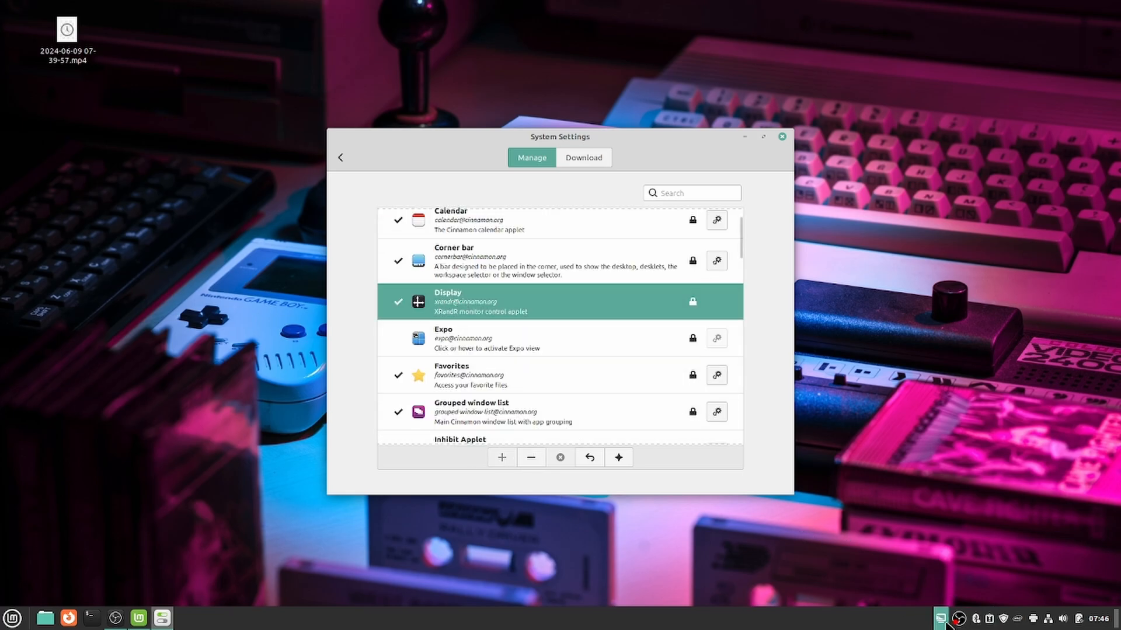
pyautogui.click(531, 457)
pyautogui.scroll(1, 451, 334)
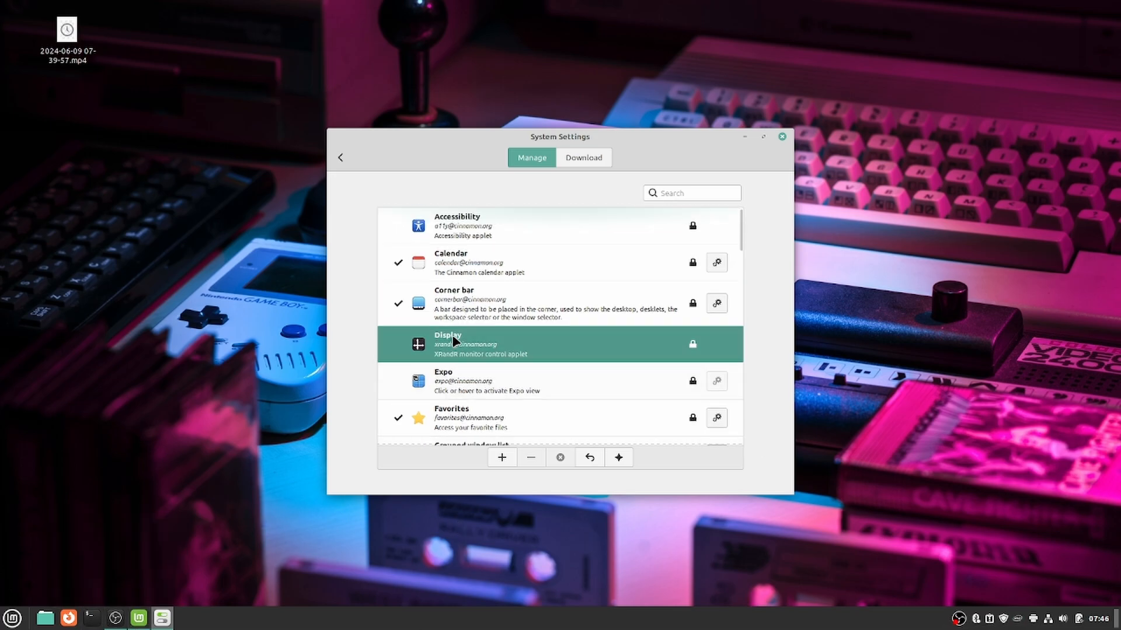
pyautogui.click(573, 155)
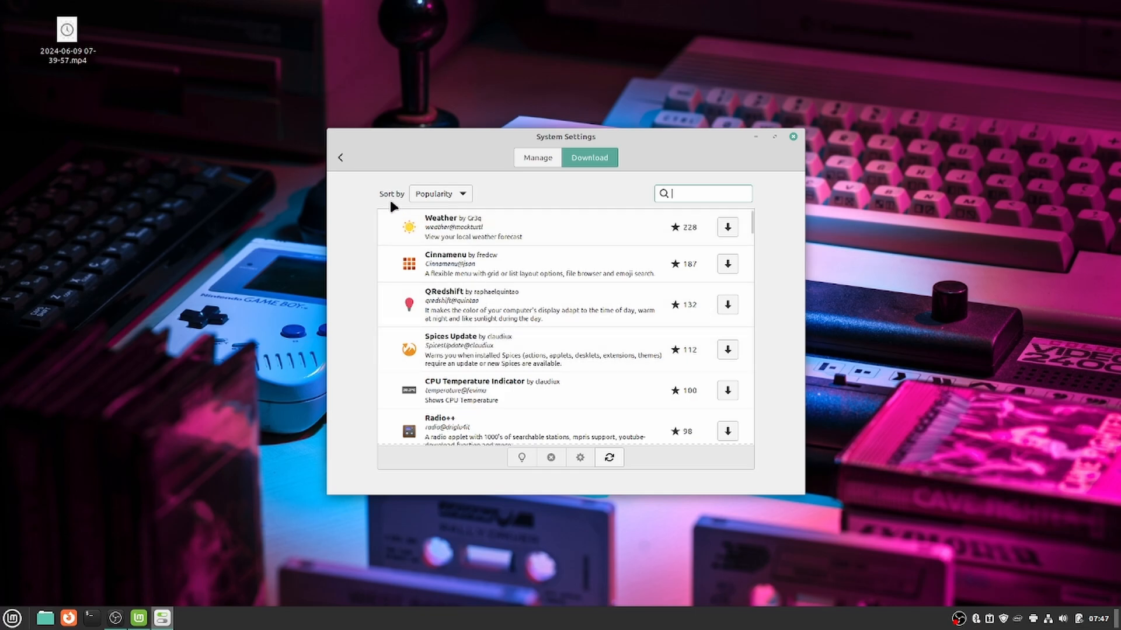
pyautogui.click(340, 158)
pyautogui.scroll(-3, 508, 328)
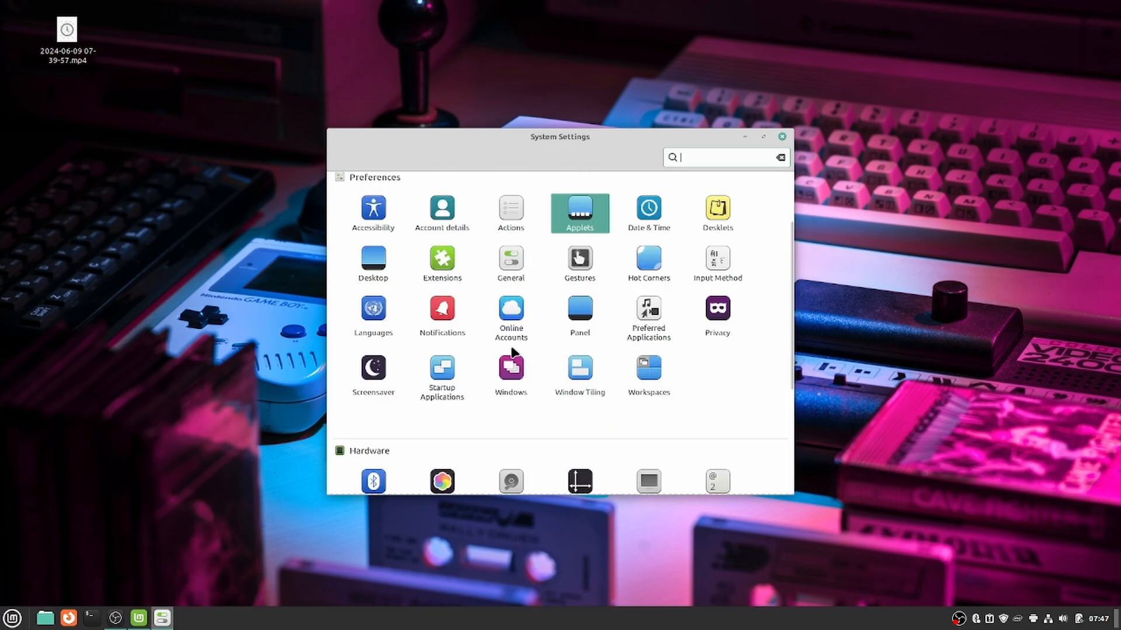
pyautogui.scroll(-3, 515, 357)
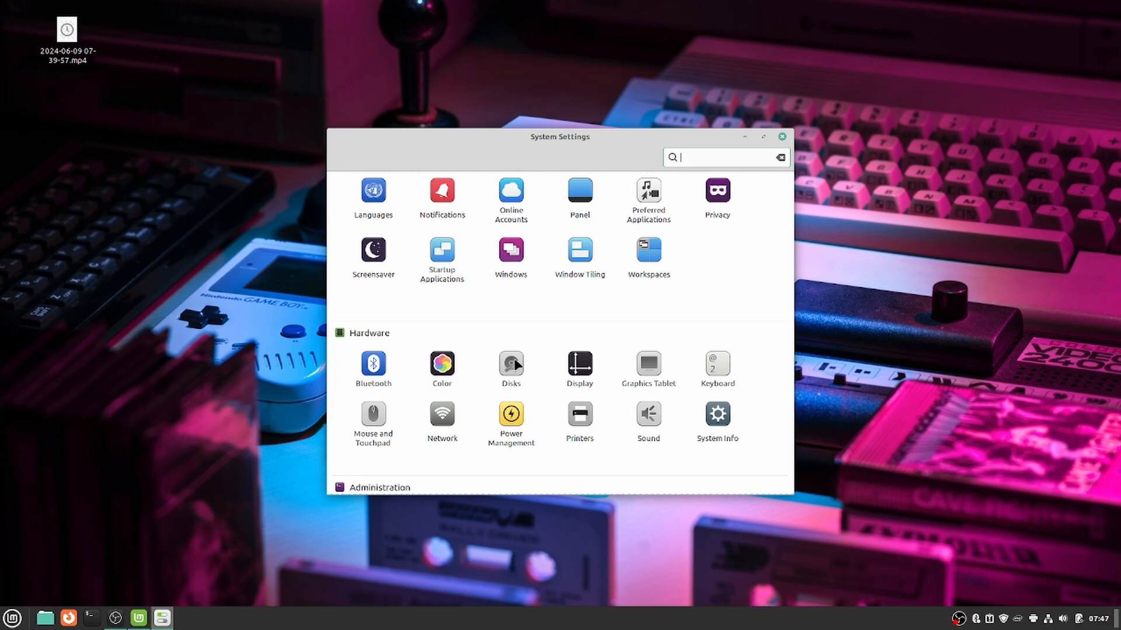
pyautogui.click(782, 136)
pyautogui.scroll(-2, 550, 369)
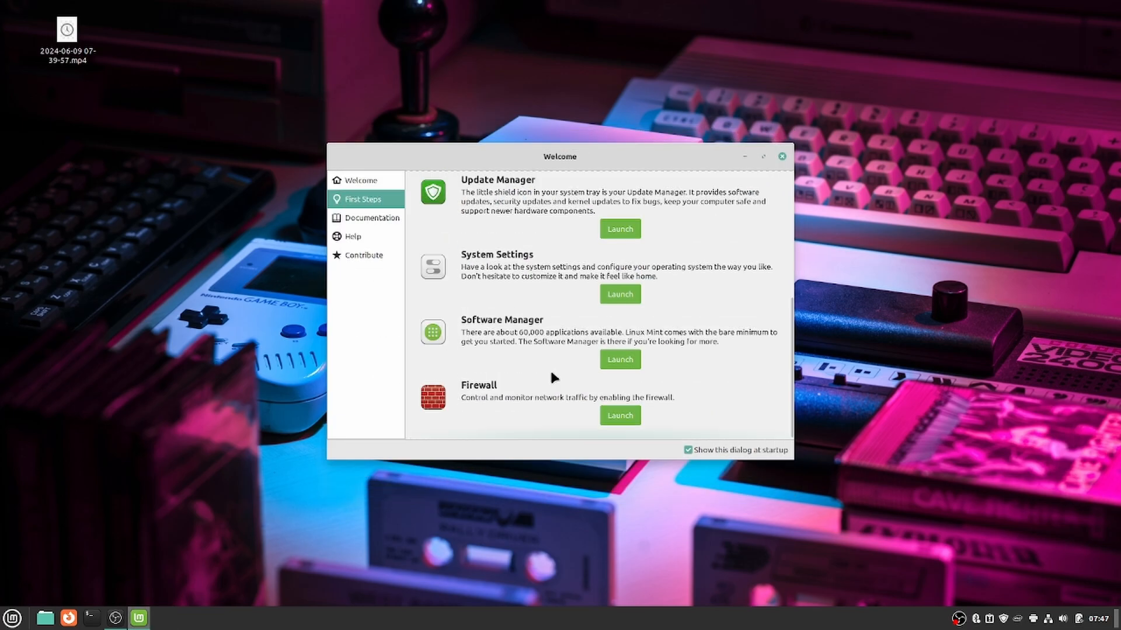
# Launch gufw with the admin password and keep the Home profile on with incoming set to Deny.
pyautogui.click(625, 414)
pyautogui.write('•••••••••')
pyautogui.press('Return')
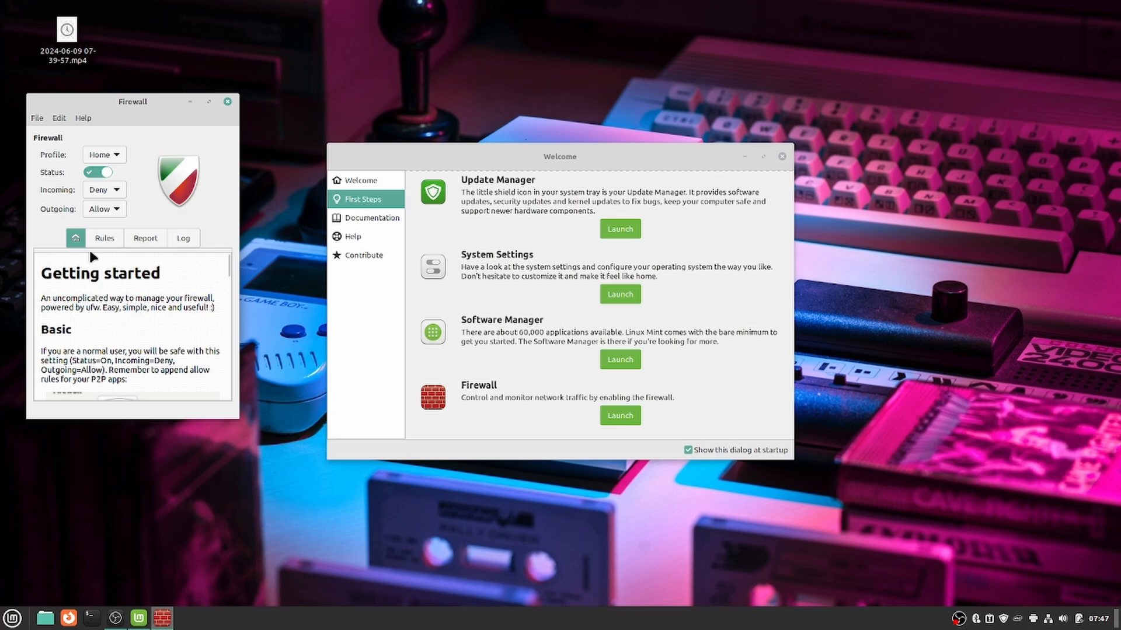
pyautogui.click(100, 192)
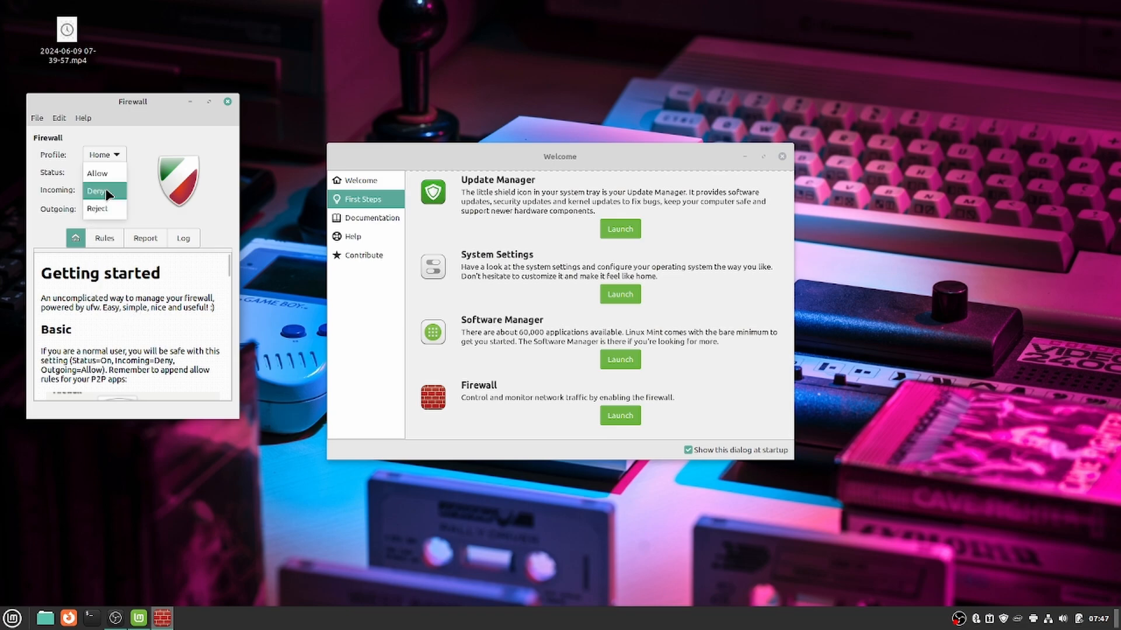
pyautogui.click(139, 202)
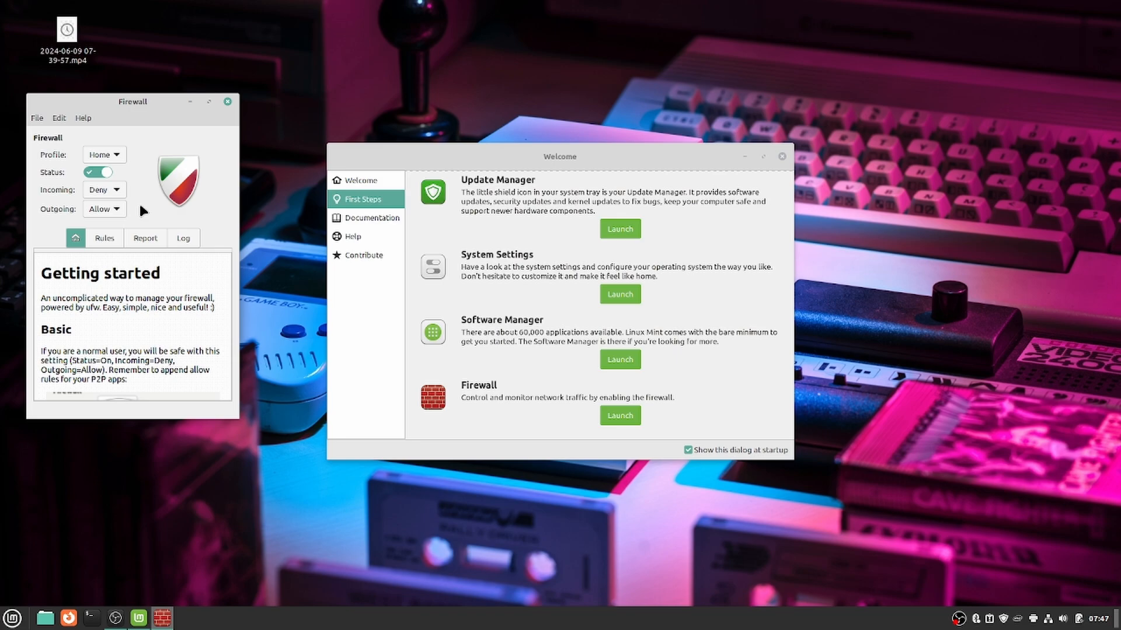
pyautogui.scroll(5, 493, 377)
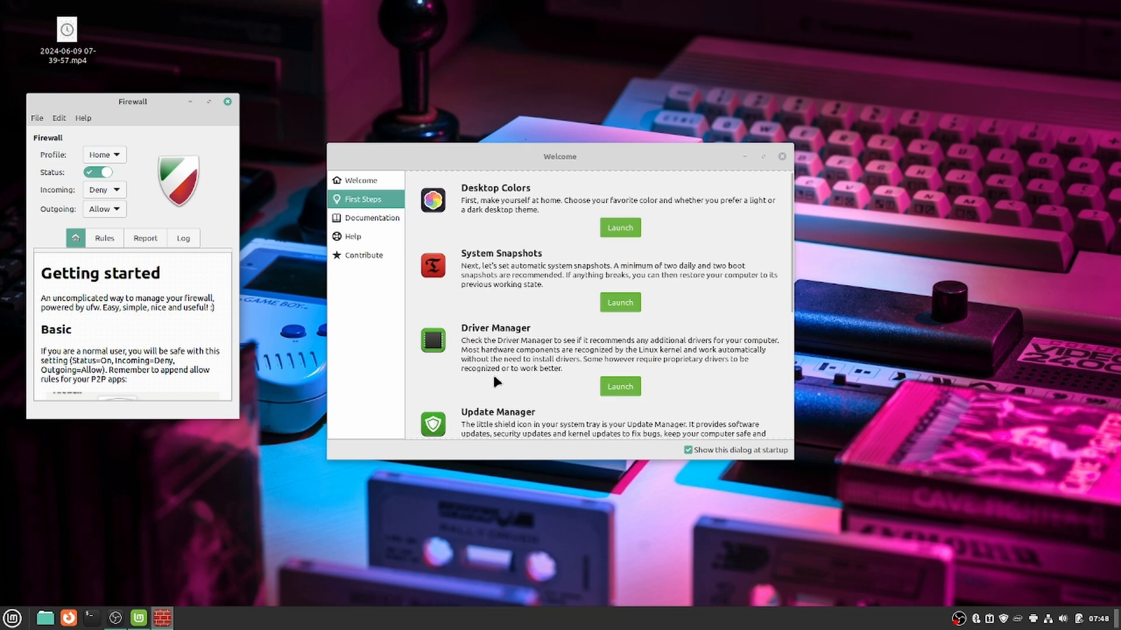
# Step through the Documentation and Help sections to reach Contribute in the Welcome sidebar.
pyautogui.click(368, 217)
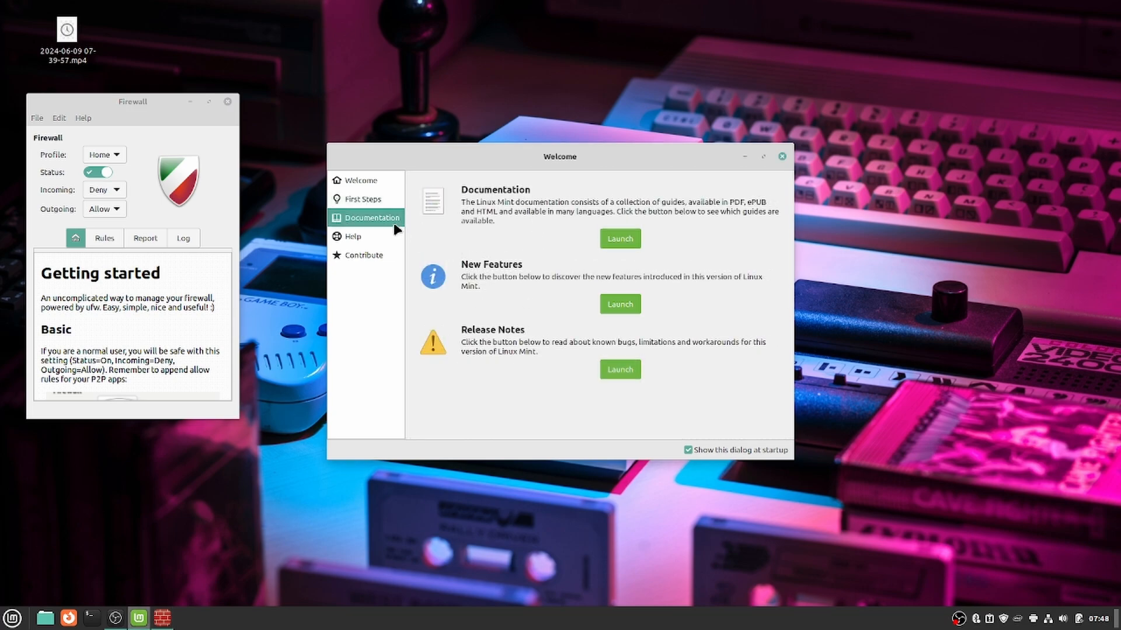
pyautogui.click(353, 236)
pyautogui.click(363, 255)
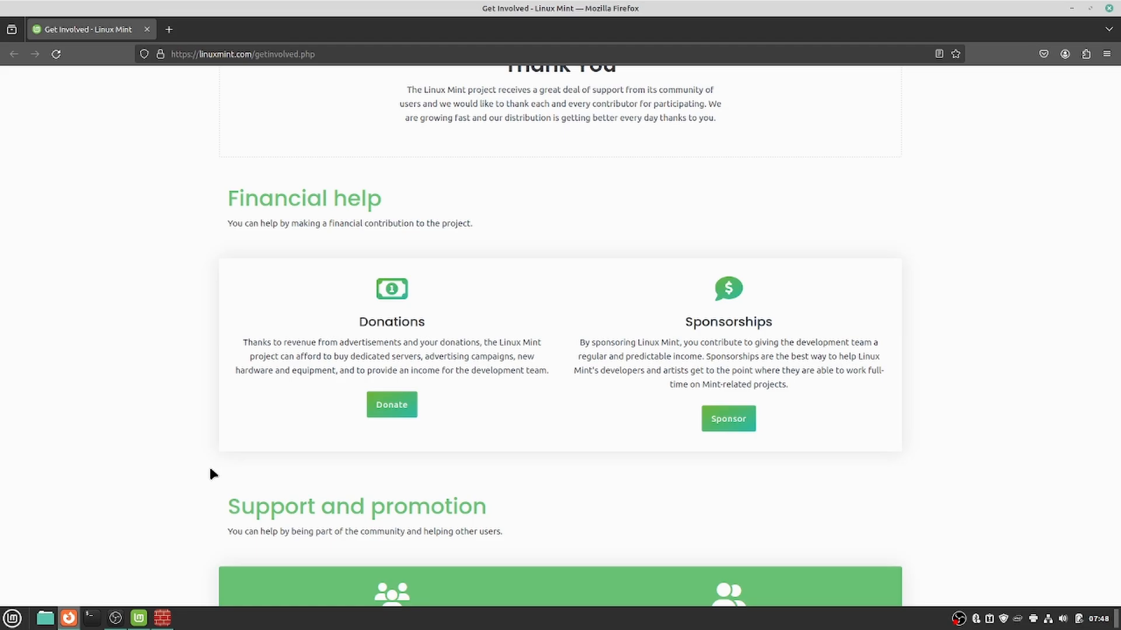
pyautogui.scroll(-3, 298, 571)
pyautogui.scroll(-7, 415, 256)
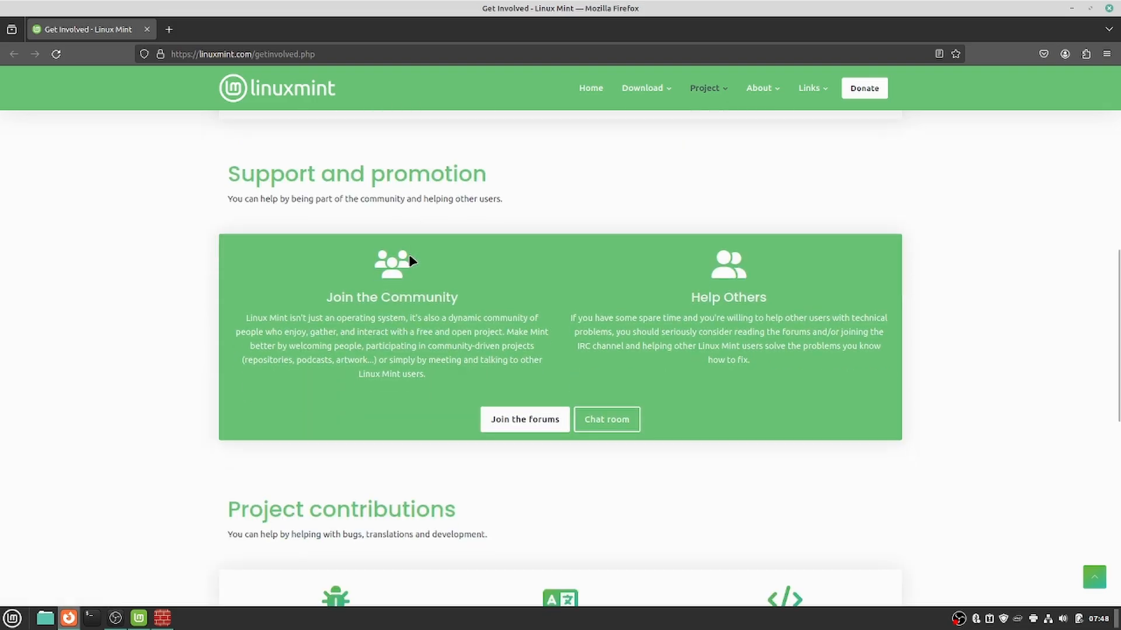